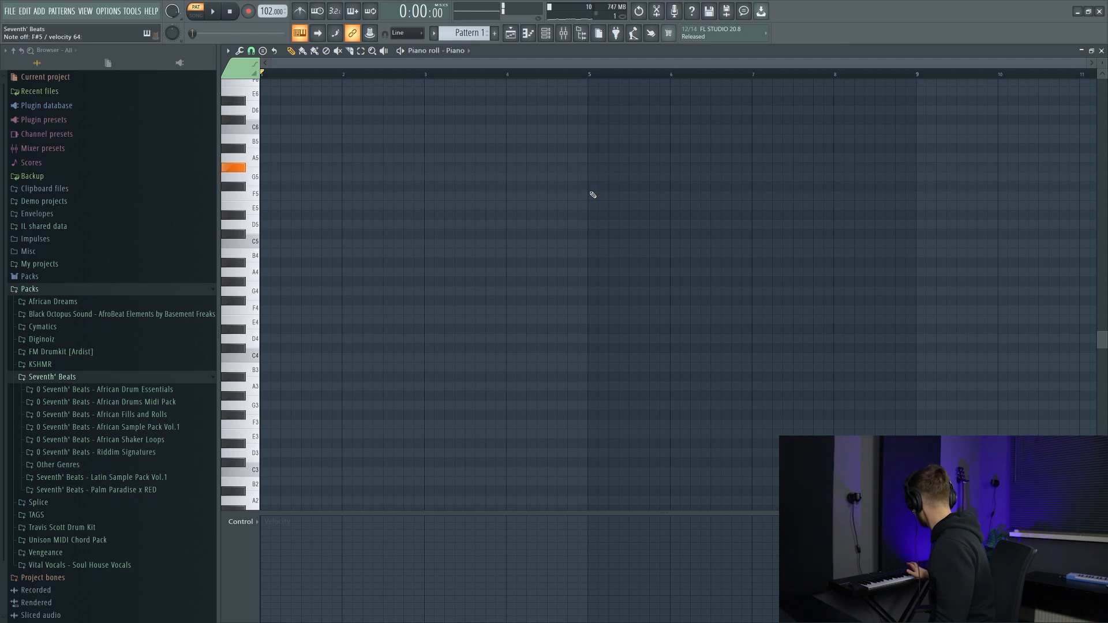
- Play back the four-bar bass line and the chords built above it
{"action": "key", "text": "space"}
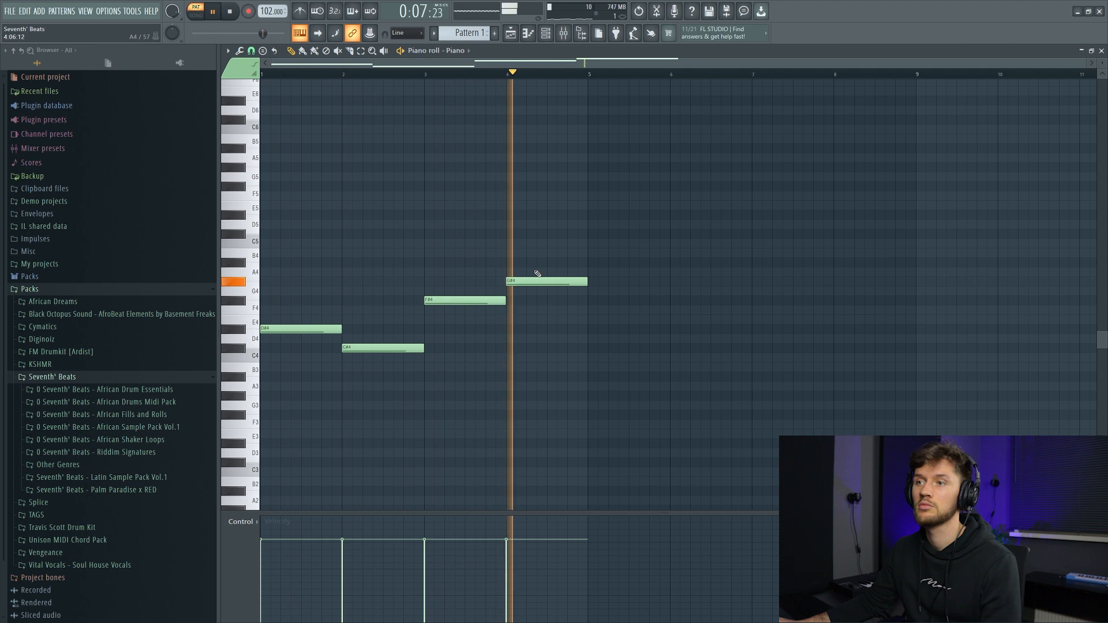
{"action": "key", "text": "space"}
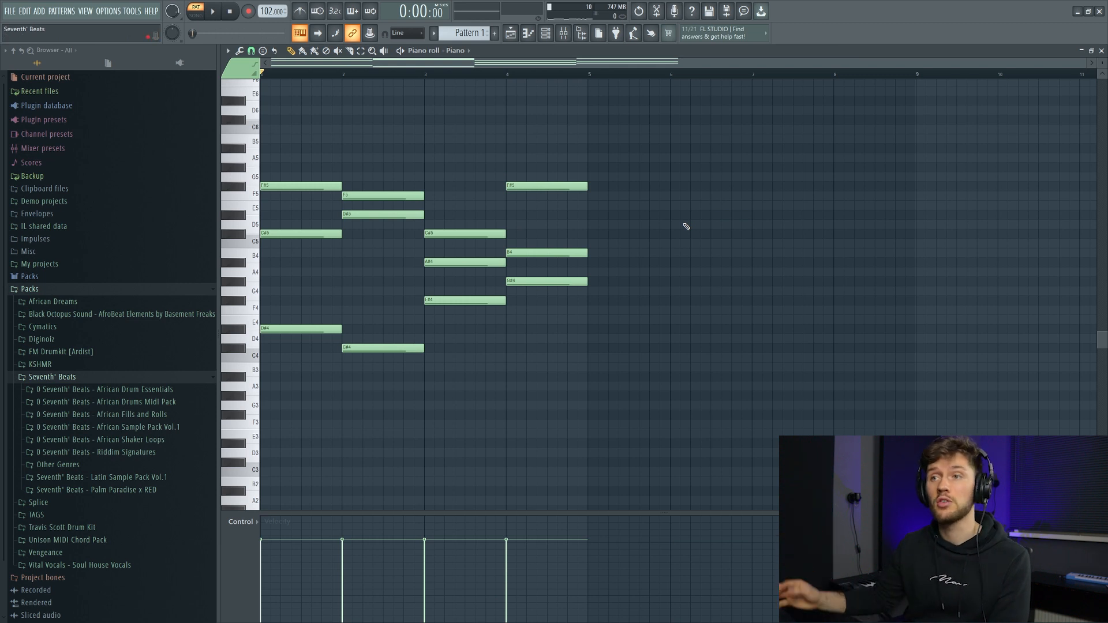
{"action": "key", "text": "space"}
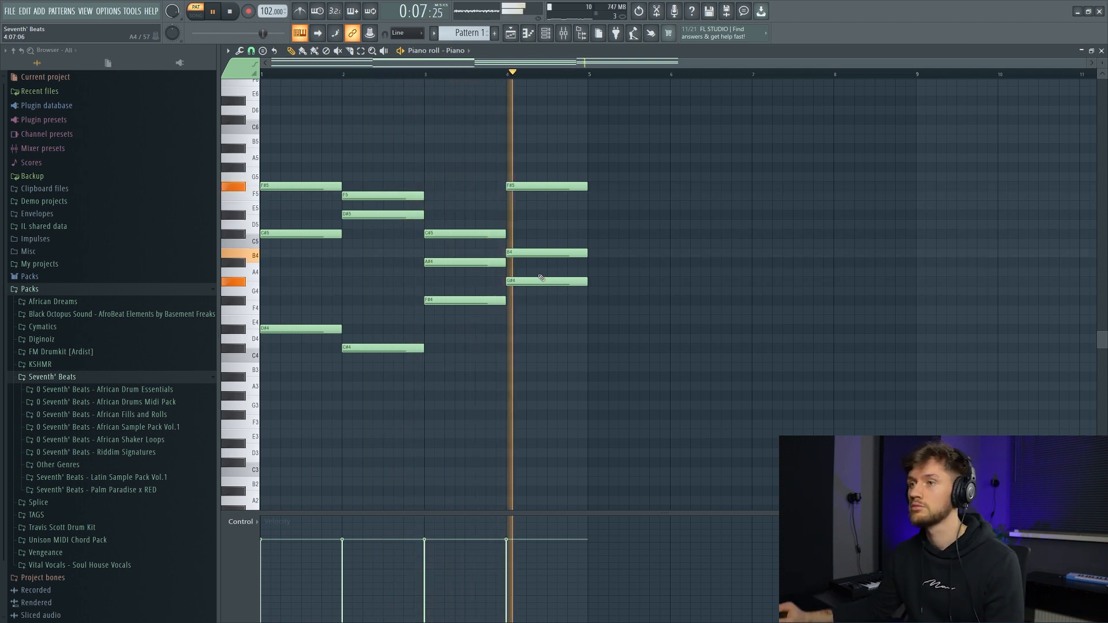
{"action": "key", "text": "space"}
- Copy the four root notes one octave lower and play back the fuller piano chord progression
{"action": "left_click_drag", "start_coordinate": [254, 283], "coordinate": [256, 392]}
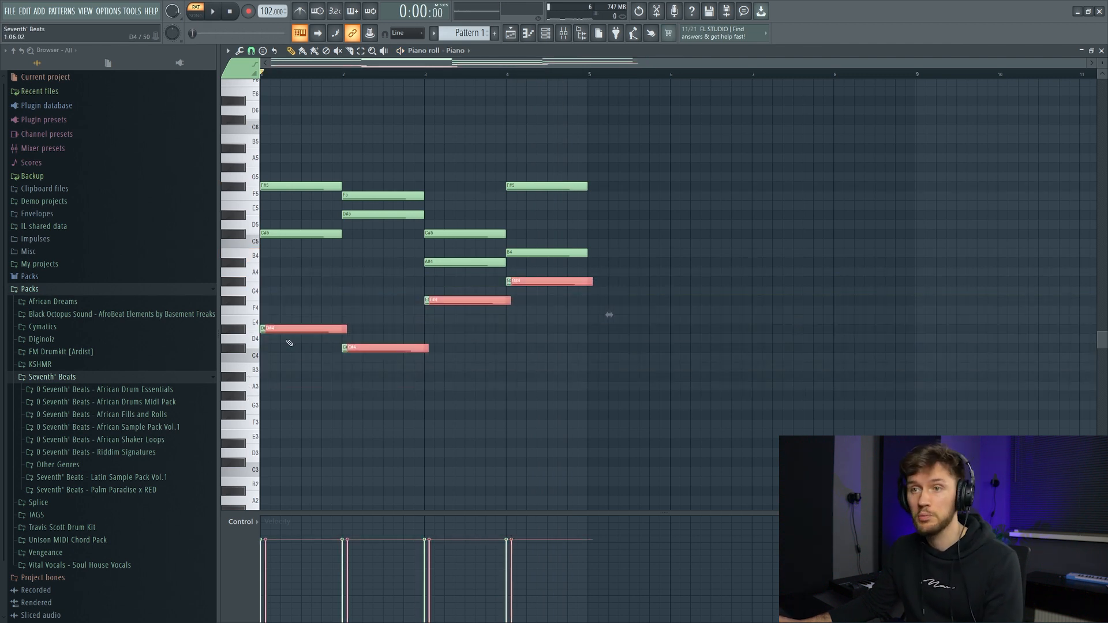
{"action": "left_click_drag", "start_coordinate": [269, 325], "coordinate": [254, 449], "text": "shift"}
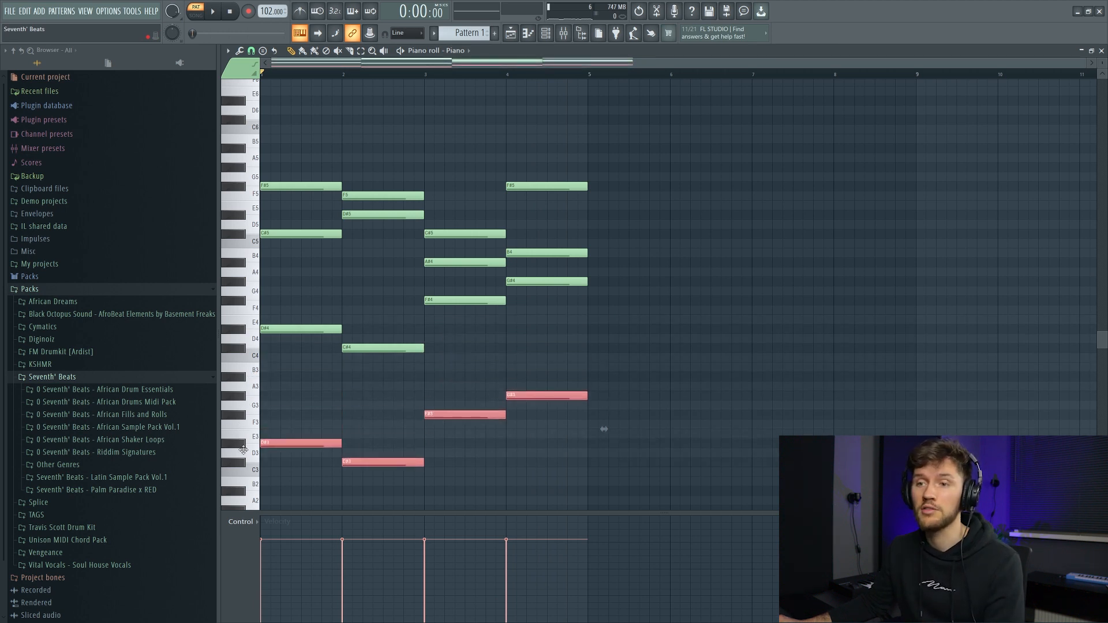
{"action": "key", "text": "space"}
{"action": "left_click", "coordinate": [682, 301]}
{"action": "right_click", "coordinate": [687, 301]}
{"action": "scroll", "coordinate": [707, 308], "scroll_direction": "down", "scroll_amount": 3}
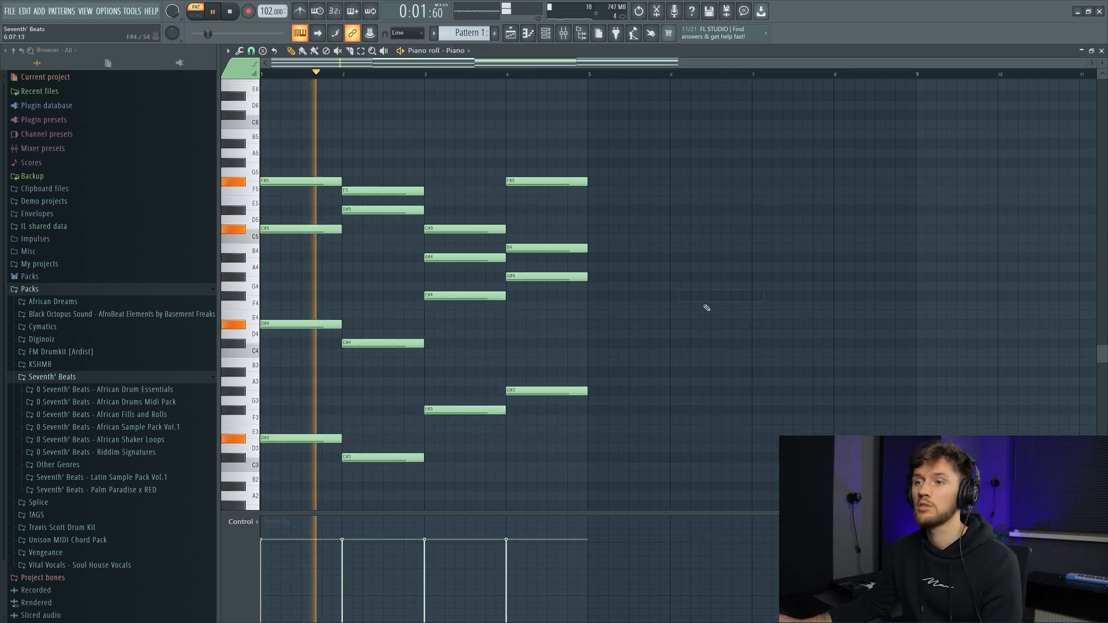
{"action": "scroll", "coordinate": [665, 292], "scroll_direction": "up", "scroll_amount": 2}
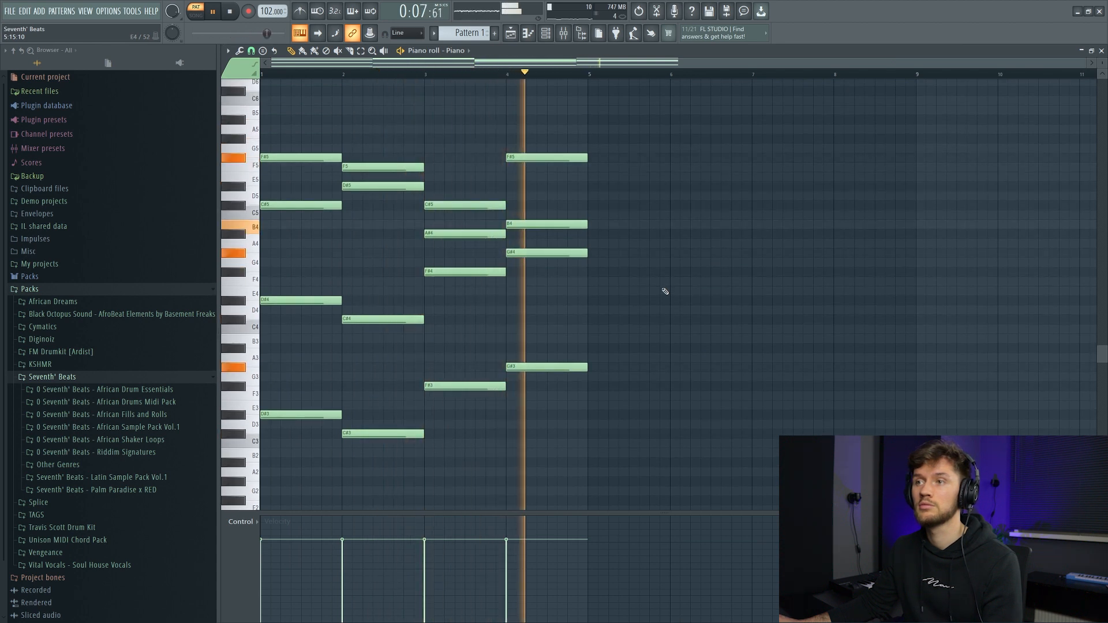
{"action": "key", "text": "space"}
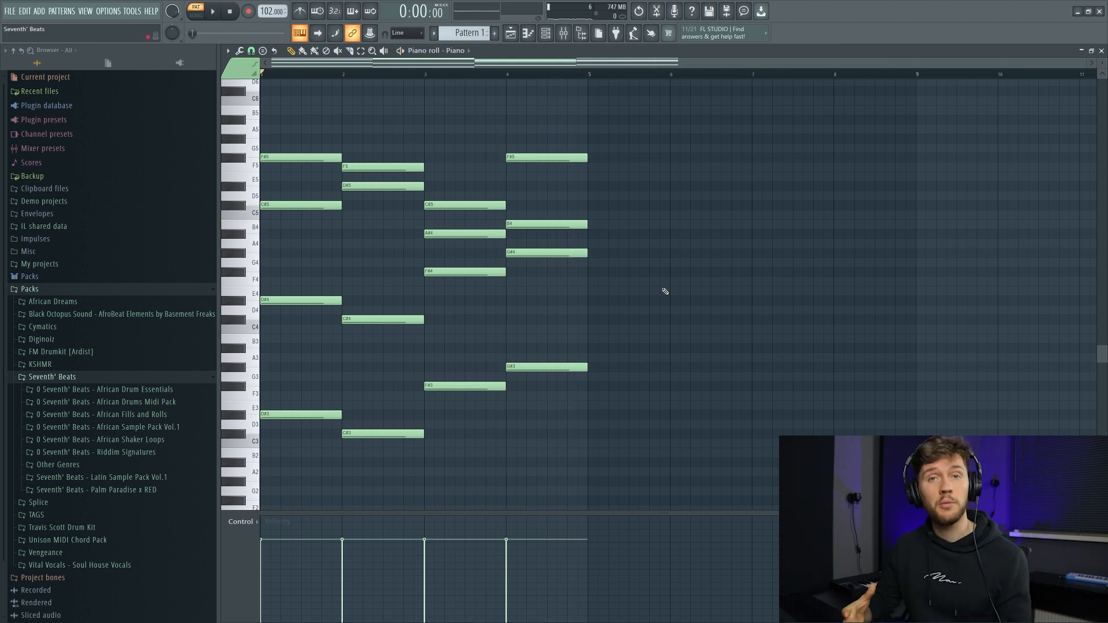
- Duplicate the four-bar piano progression into bars 5 to 8 and swap the chords of bars 7 and 8
{"action": "key", "text": "ctrl+a"}
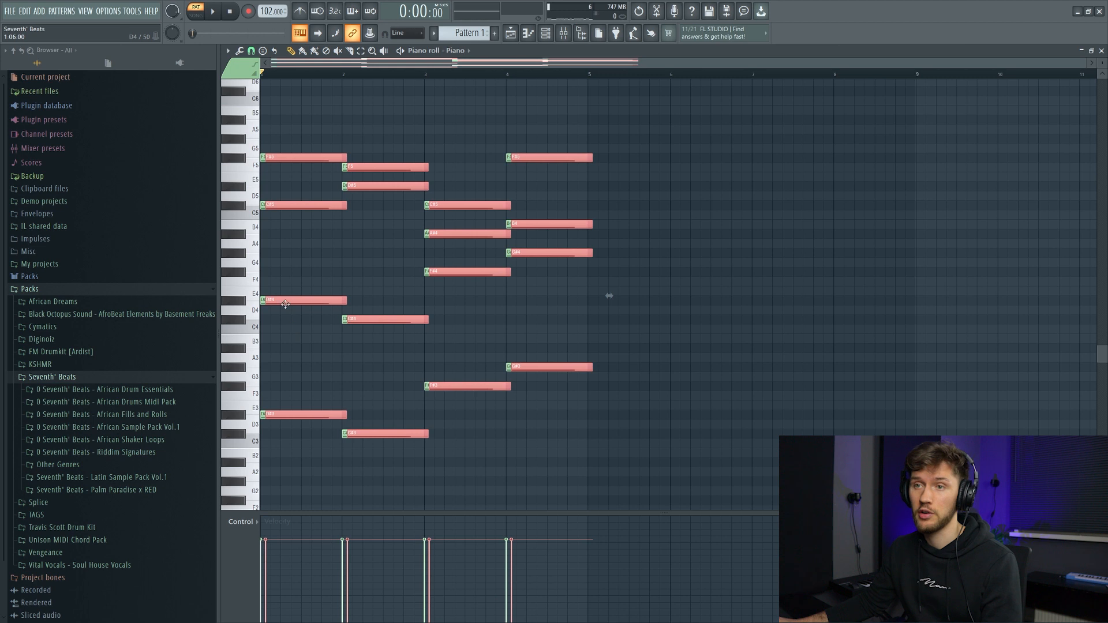
{"action": "key", "text": "ctrl+b"}
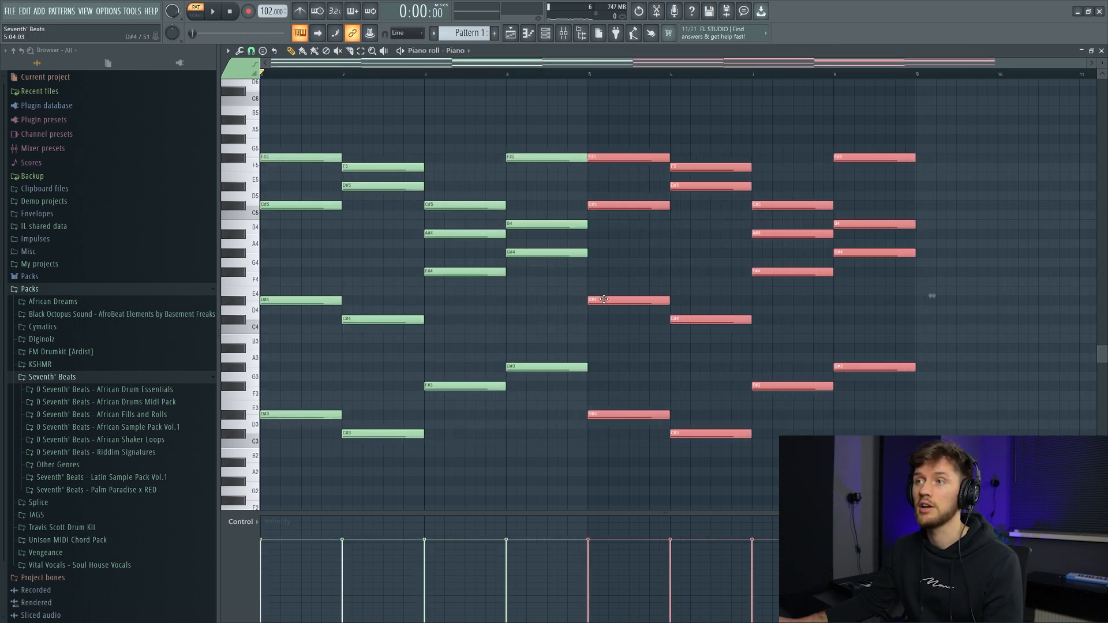
{"action": "left_click_drag", "start_coordinate": [797, 153], "coordinate": [798, 419]}
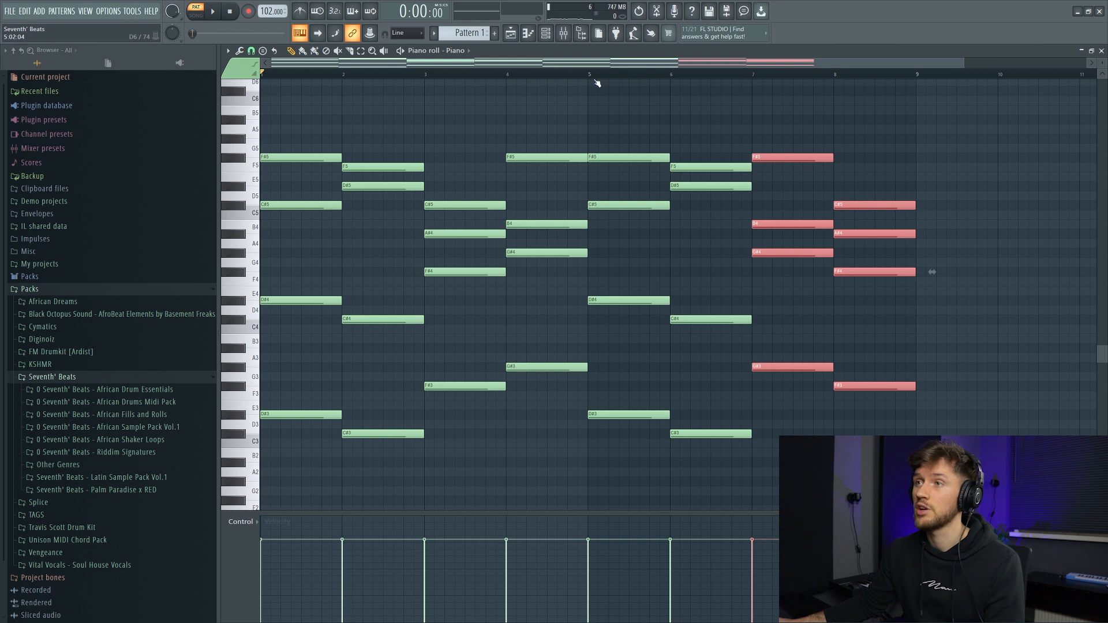
- Play back the eight-bar piano progression from the duplicated section
{"action": "key", "text": "space"}
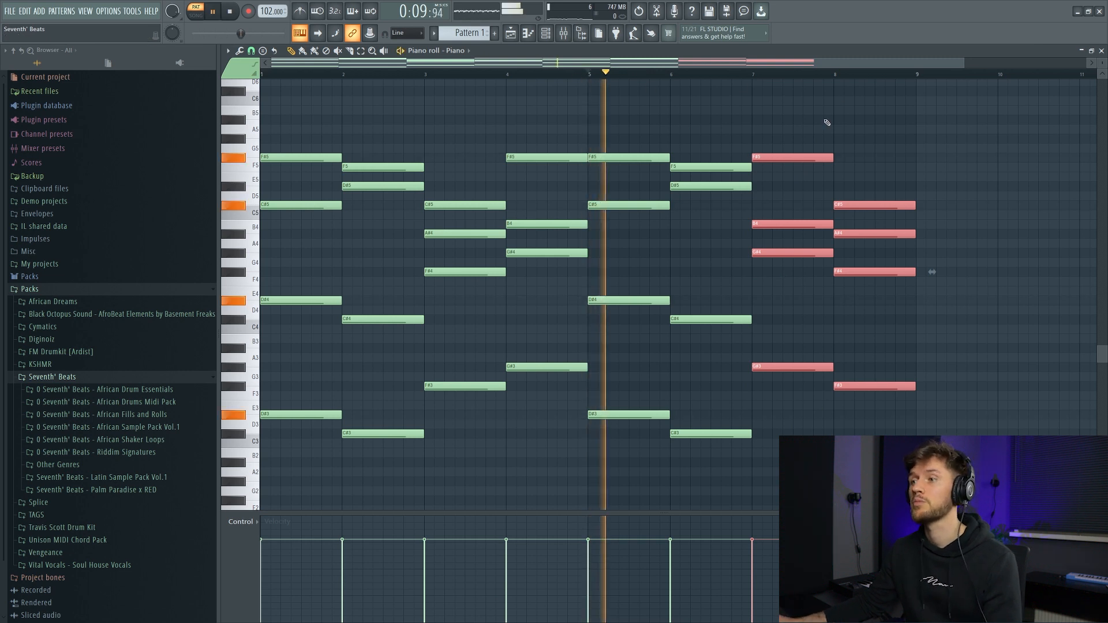
{"action": "left_click", "coordinate": [923, 145]}
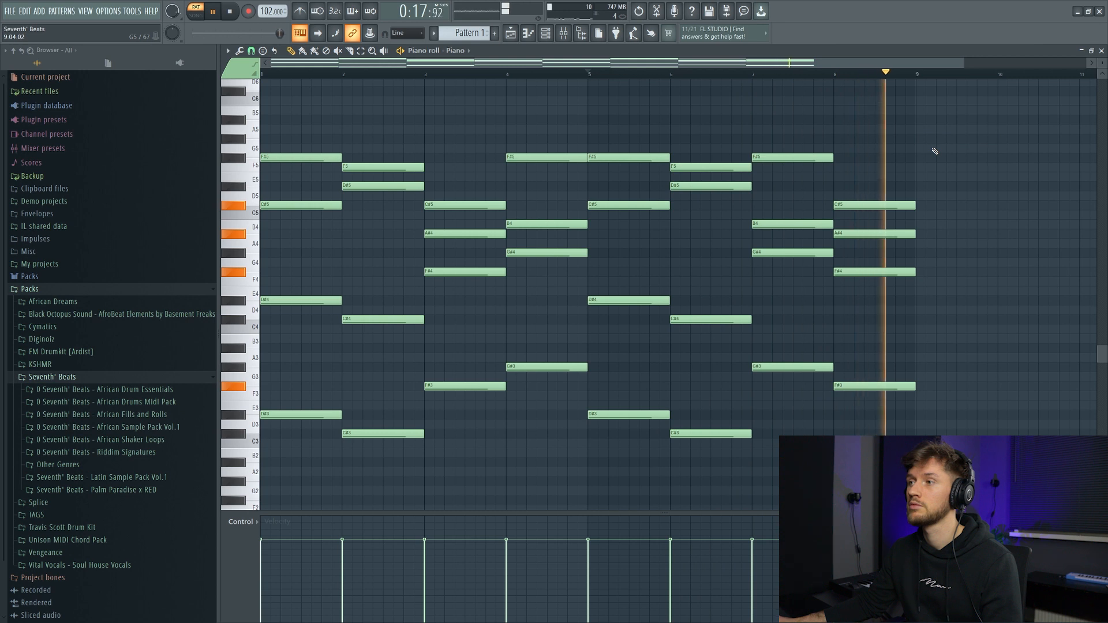
{"action": "key", "text": "space"}
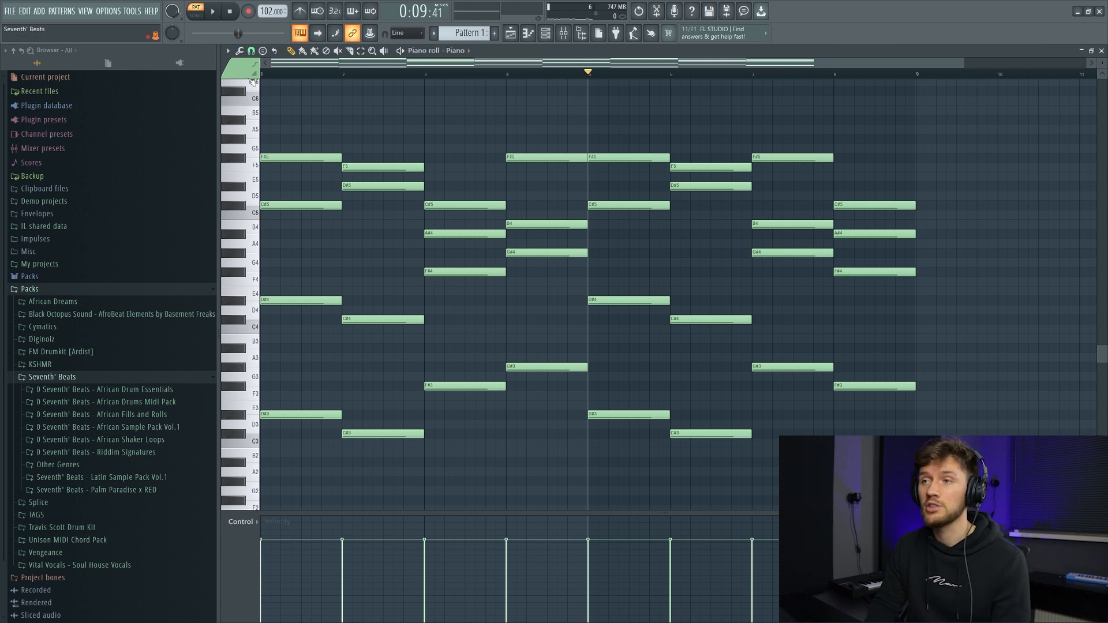
- Strum the piano chords with the Strumizer and set the note velocities to about 53%
{"action": "key", "text": "alt+s"}
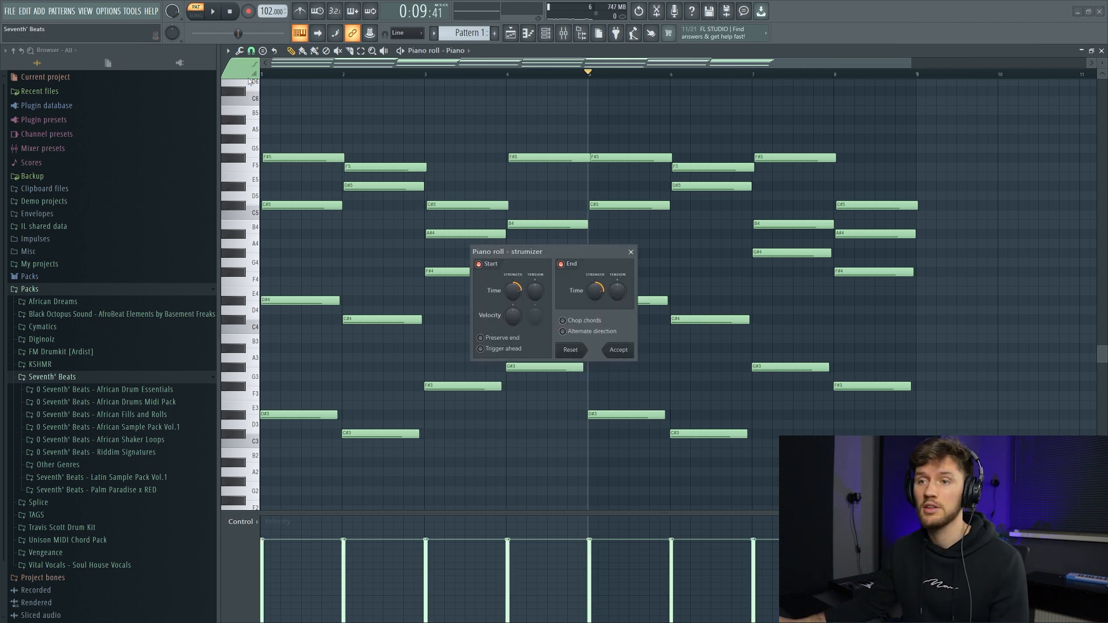
{"action": "key", "text": "Escape"}
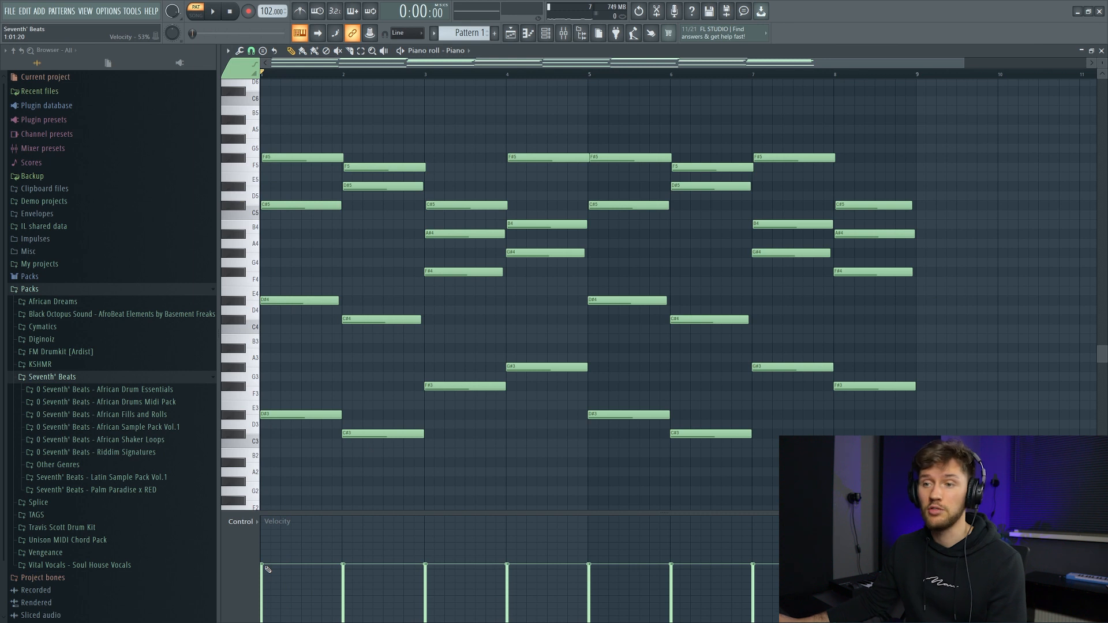
{"action": "key", "text": "space"}
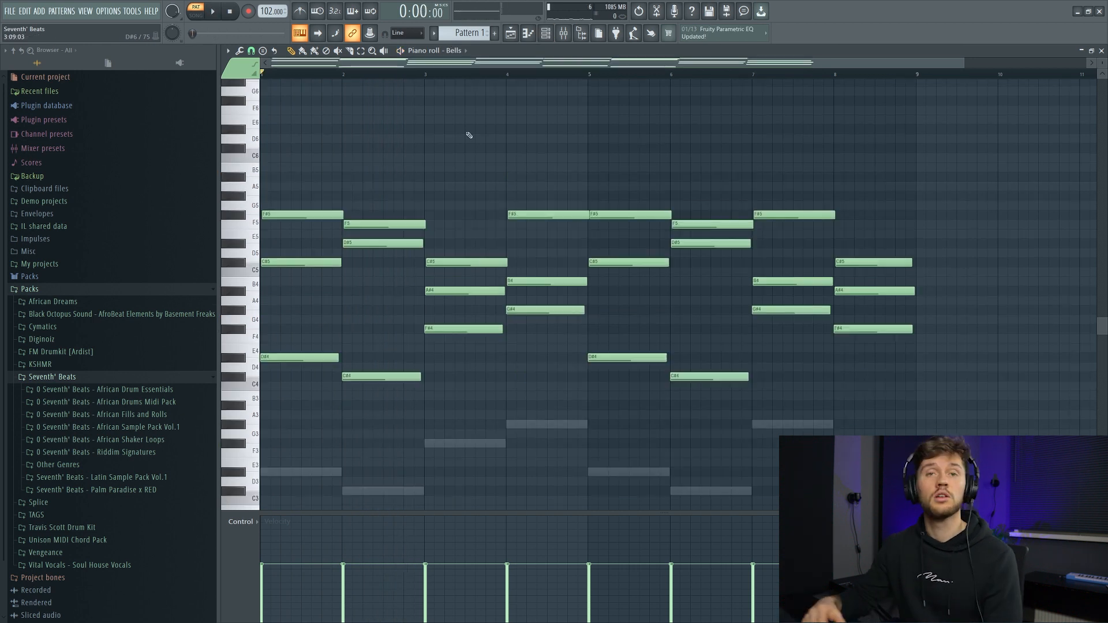
- Raise the Bells chords by one octave and play them back
{"action": "key", "text": "space"}
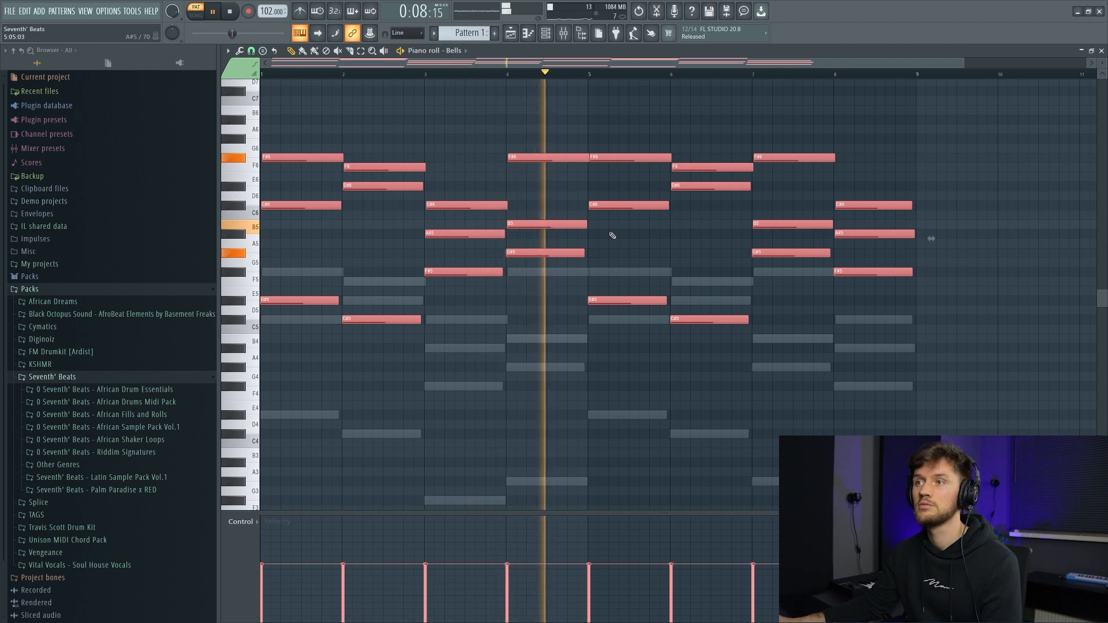
{"action": "key", "text": "space"}
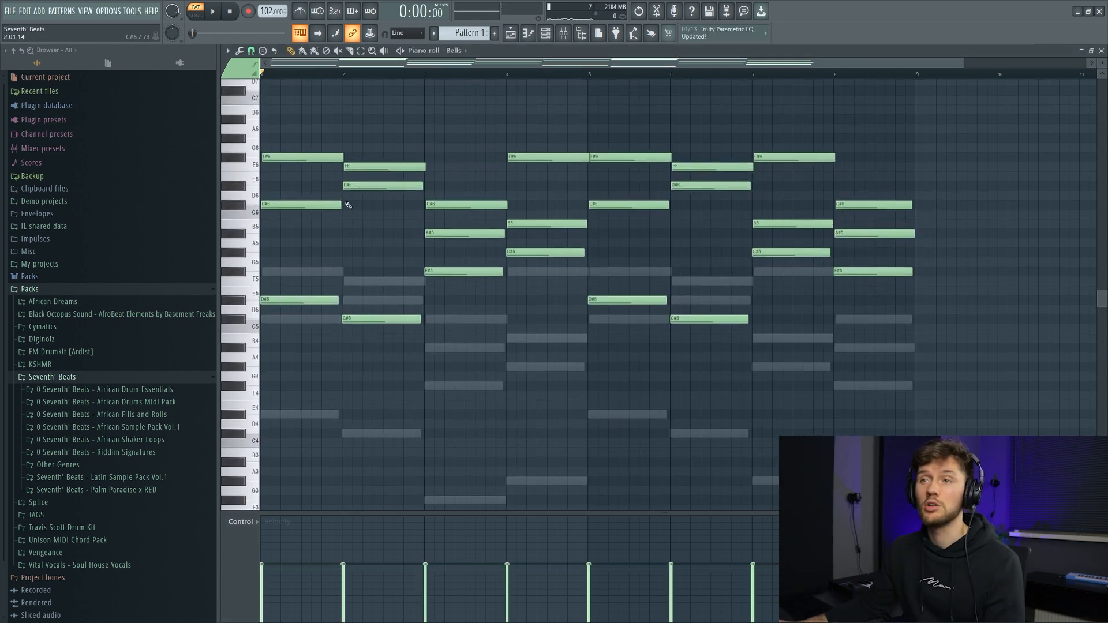
- Copy the first four bars of the Bells chords into the Kalimba channel
{"action": "left_click_drag", "start_coordinate": [287, 133], "coordinate": [557, 374]}
{"action": "left_click", "coordinate": [552, 37]}
{"action": "left_click", "coordinate": [564, 240]}
{"action": "key", "text": "ctrl+v"}
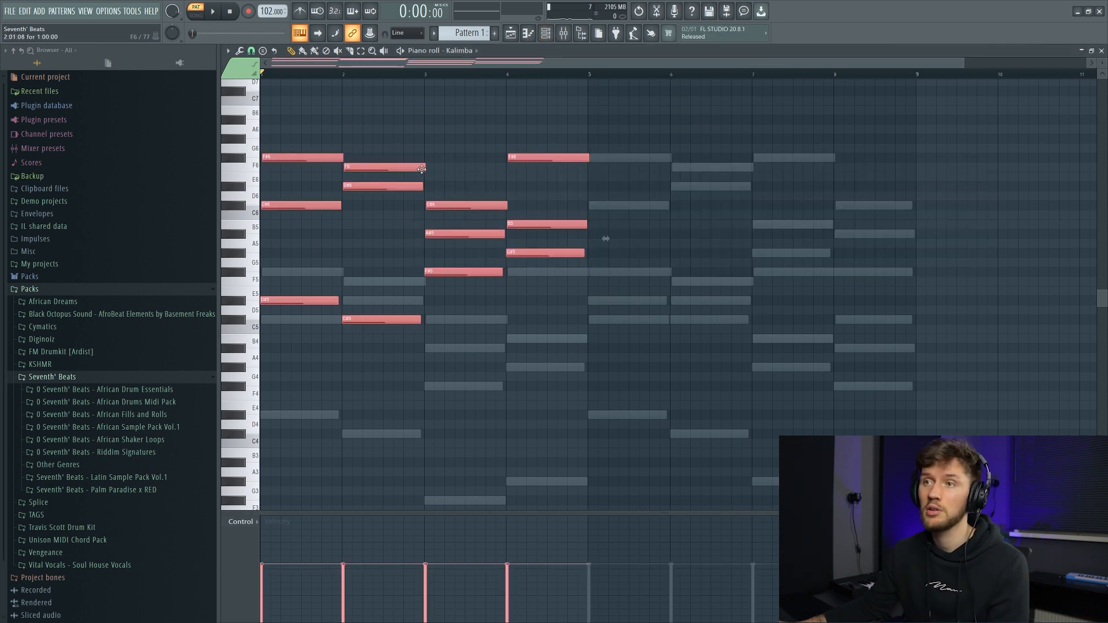
- Shorten the Kalimba chords to brief stabs, lower them one octave and shift them slightly after each bar's start
{"action": "left_click_drag", "start_coordinate": [421, 168], "coordinate": [365, 176]}
{"action": "scroll", "coordinate": [271, 159], "scroll_direction": "up", "scroll_amount": 2}
{"action": "left_click_drag", "start_coordinate": [272, 159], "coordinate": [296, 275]}
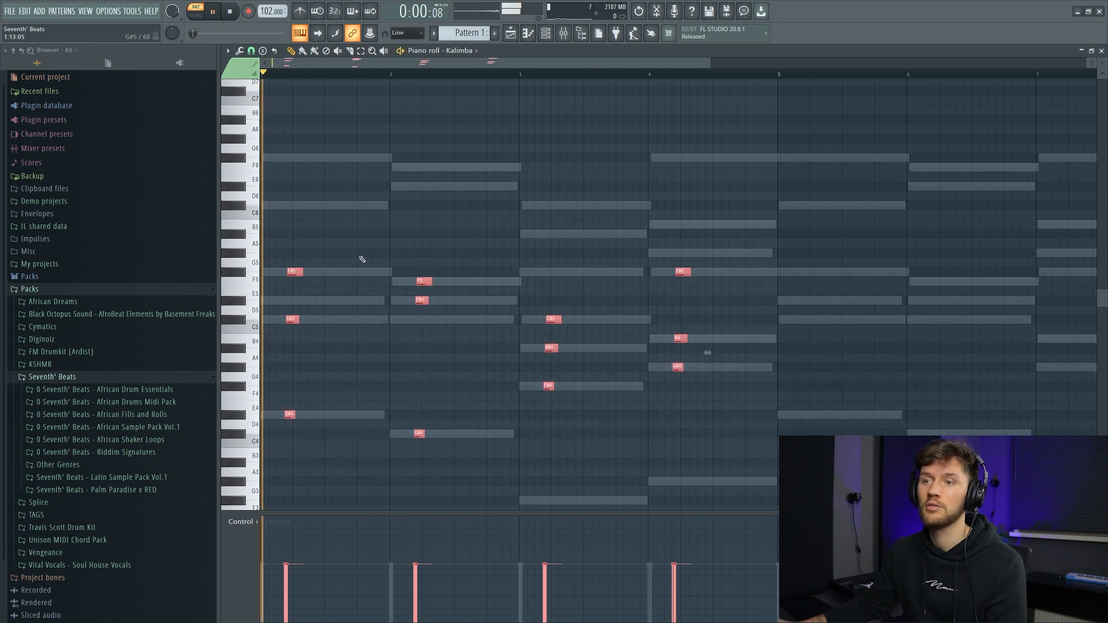
- Duplicate the Kalimba stabs to make four hits per bar and play the rhythm back
{"action": "scroll", "coordinate": [362, 261], "scroll_direction": "down", "scroll_amount": 3}
{"action": "key", "text": "space"}
{"action": "key", "text": "ctrl+b"}
{"action": "key", "text": "ctrl+b"}
{"action": "key", "text": "ctrl+b"}
{"action": "key", "text": "space"}
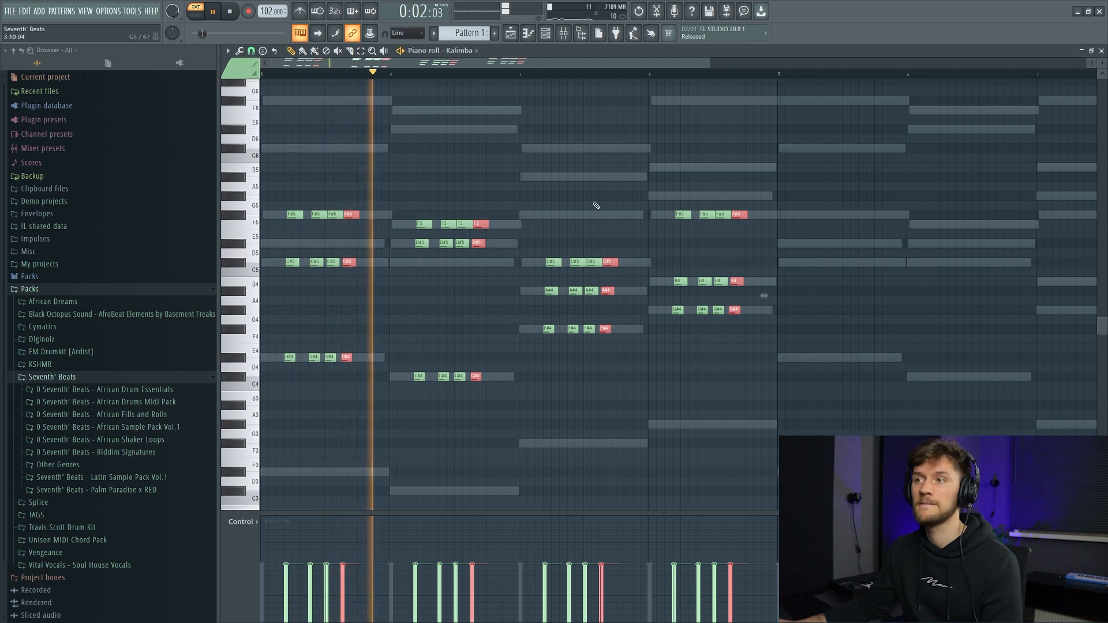
{"action": "left_click", "coordinate": [646, 176]}
{"action": "right_click", "coordinate": [647, 177]}
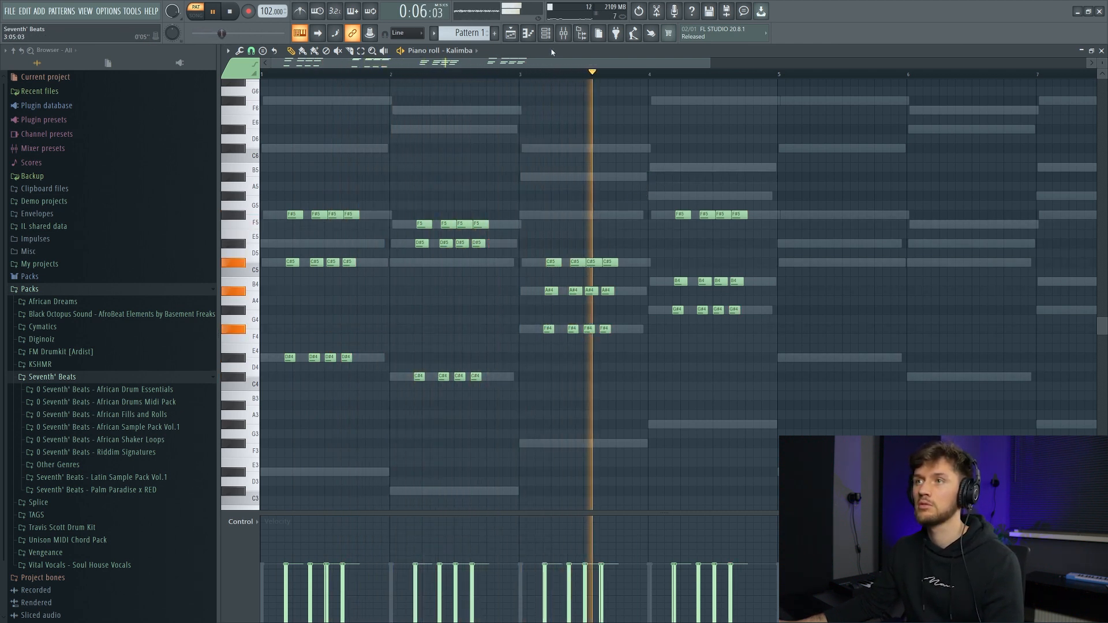
{"action": "key", "text": "F6"}
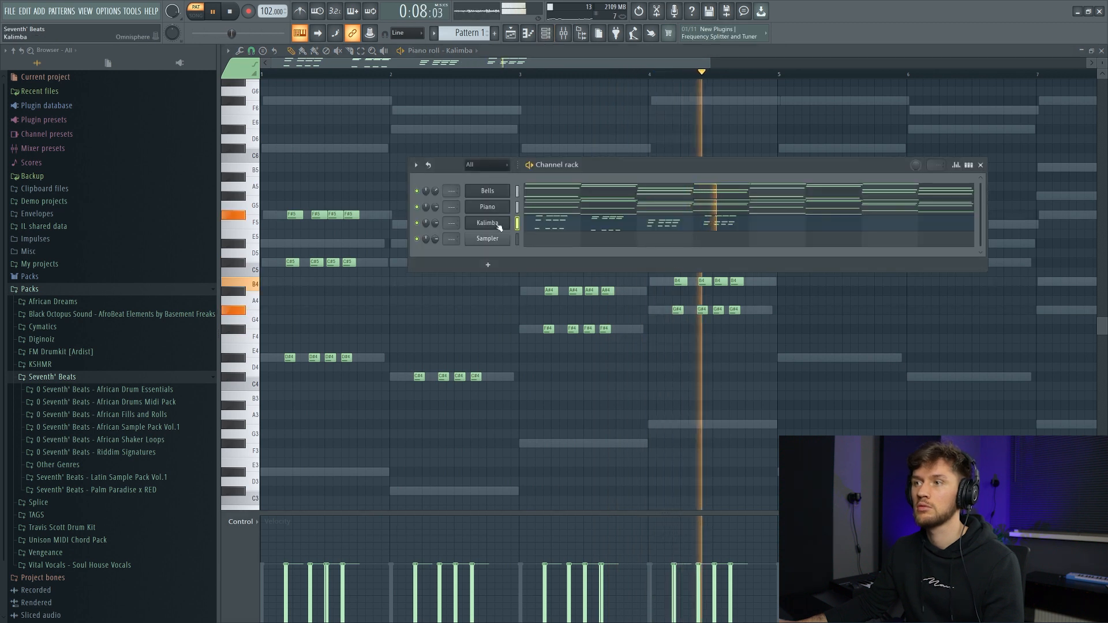
{"action": "key", "text": "F6"}
{"action": "key", "text": "space"}
- Duplicate the four-bar Kalimba pattern into bars 5 to 8 and swap its last two chords to match the piano
{"action": "key", "text": "ctrl+a"}
{"action": "key", "text": "ctrl+b"}
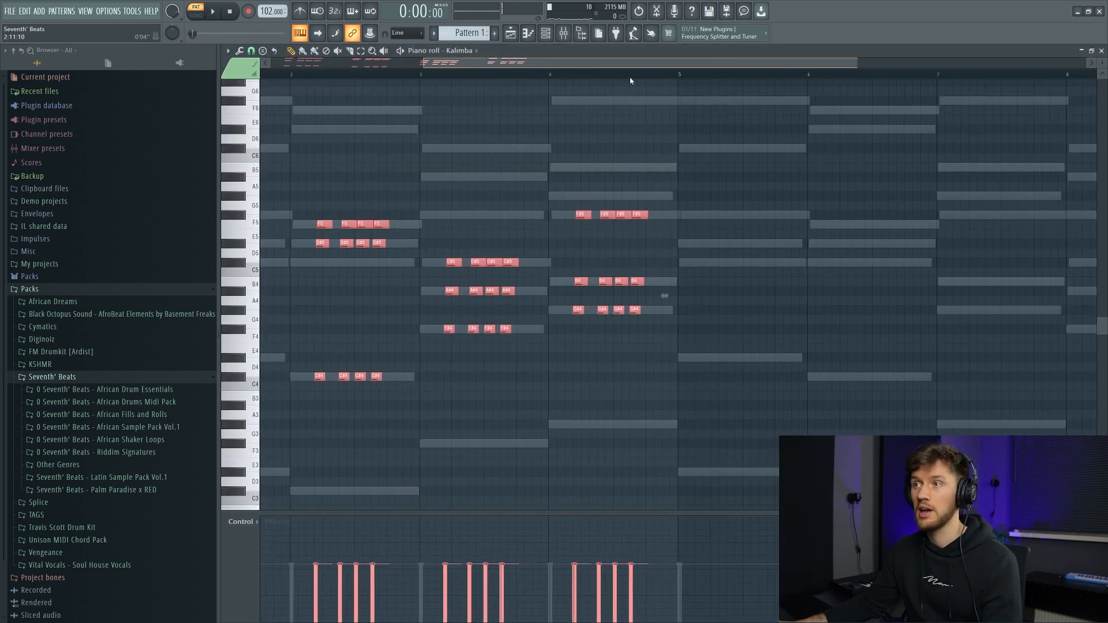
{"action": "left_click_drag", "start_coordinate": [574, 235], "coordinate": [687, 336]}
{"action": "left_click_drag", "start_coordinate": [668, 269], "coordinate": [899, 262]}
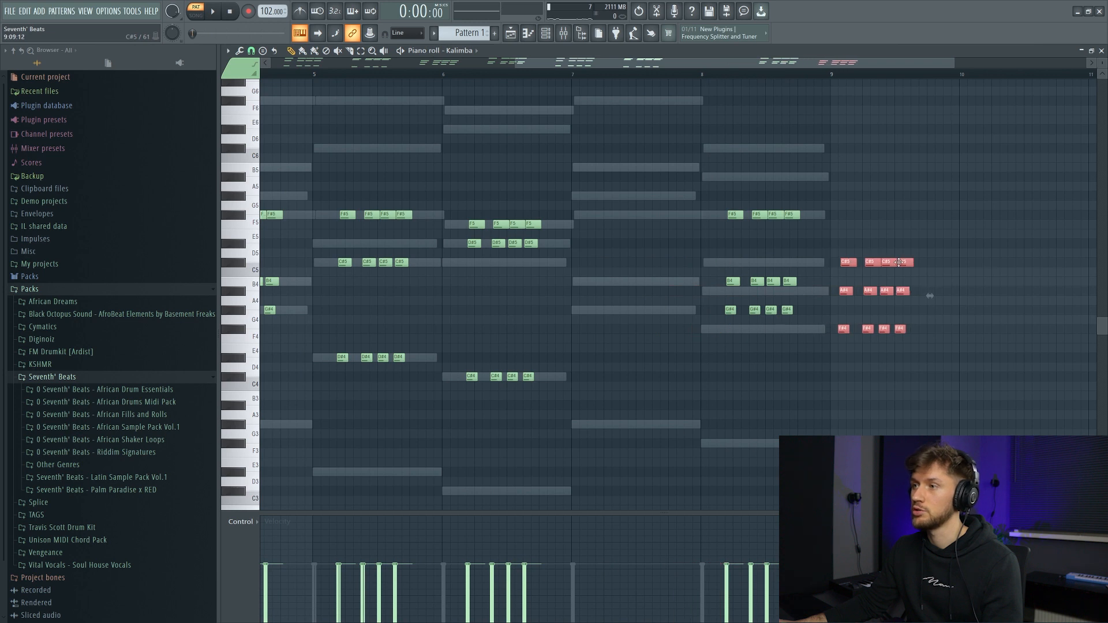
{"action": "left_click_drag", "start_coordinate": [721, 185], "coordinate": [1015, 385]}
{"action": "left_click_drag", "start_coordinate": [732, 216], "coordinate": [717, 216]}
{"action": "left_click_drag", "start_coordinate": [717, 216], "coordinate": [602, 216]}
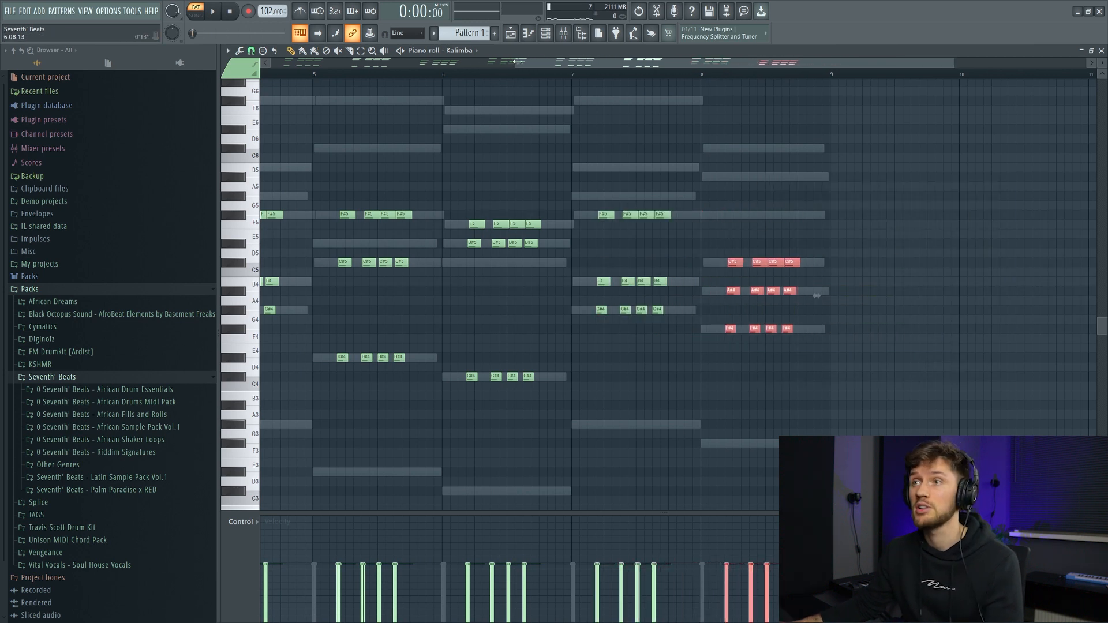
{"action": "left_click_drag", "start_coordinate": [518, 62], "coordinate": [270, 62]}
- Route the Kalimba channel to mixer insert 21 and load ValhallaVintageVerb on it
{"action": "key", "text": "F6"}
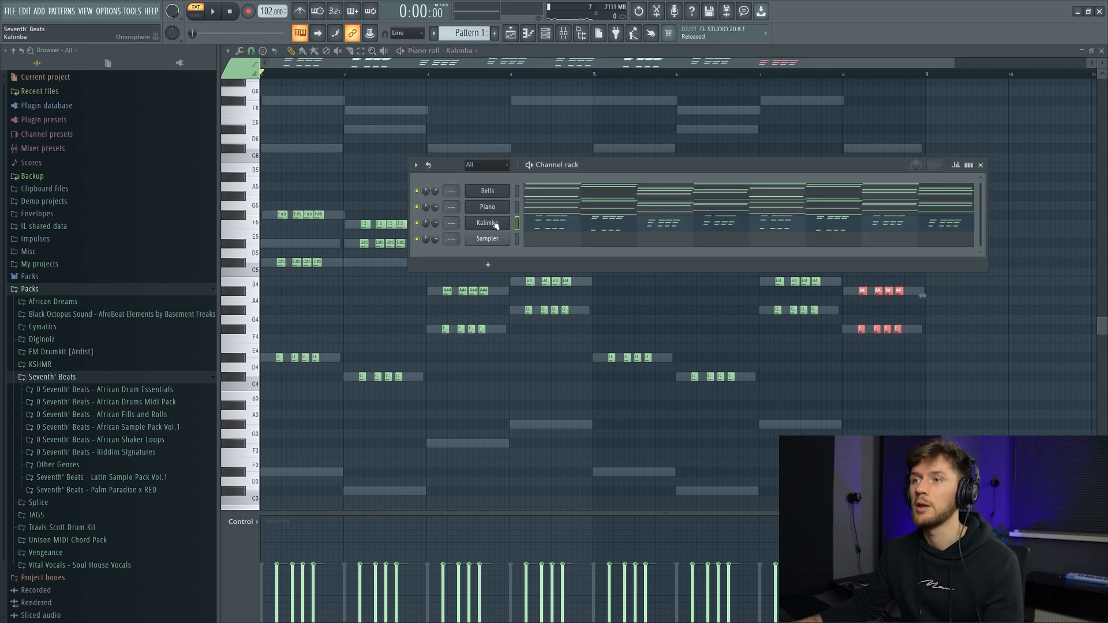
{"action": "left_click", "coordinate": [496, 225]}
{"action": "left_click", "coordinate": [564, 34]}
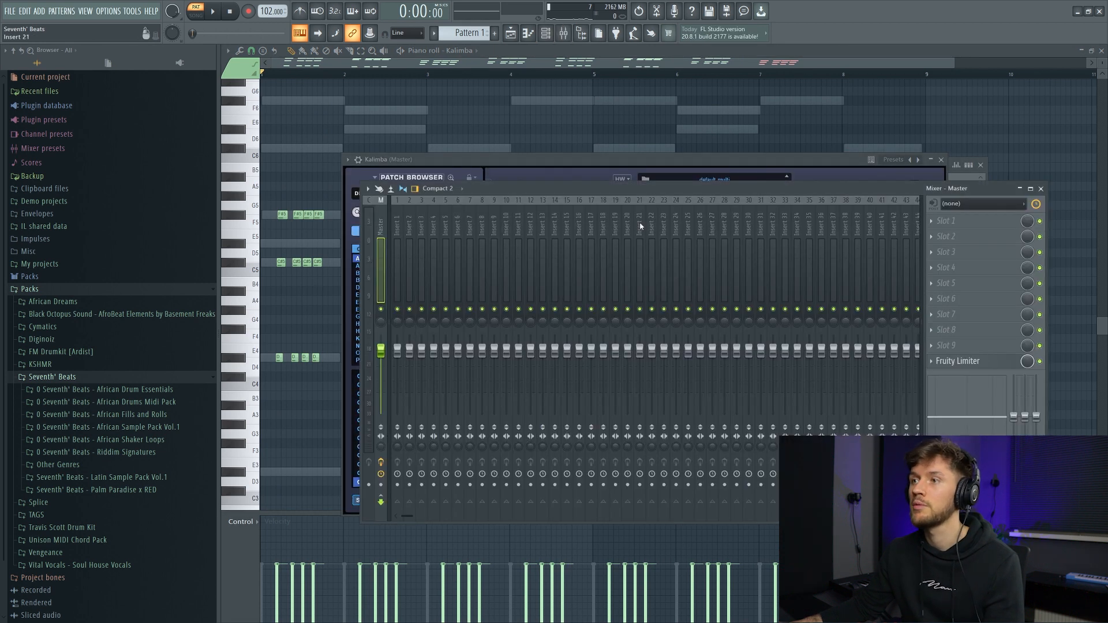
{"action": "right_click", "coordinate": [640, 226]}
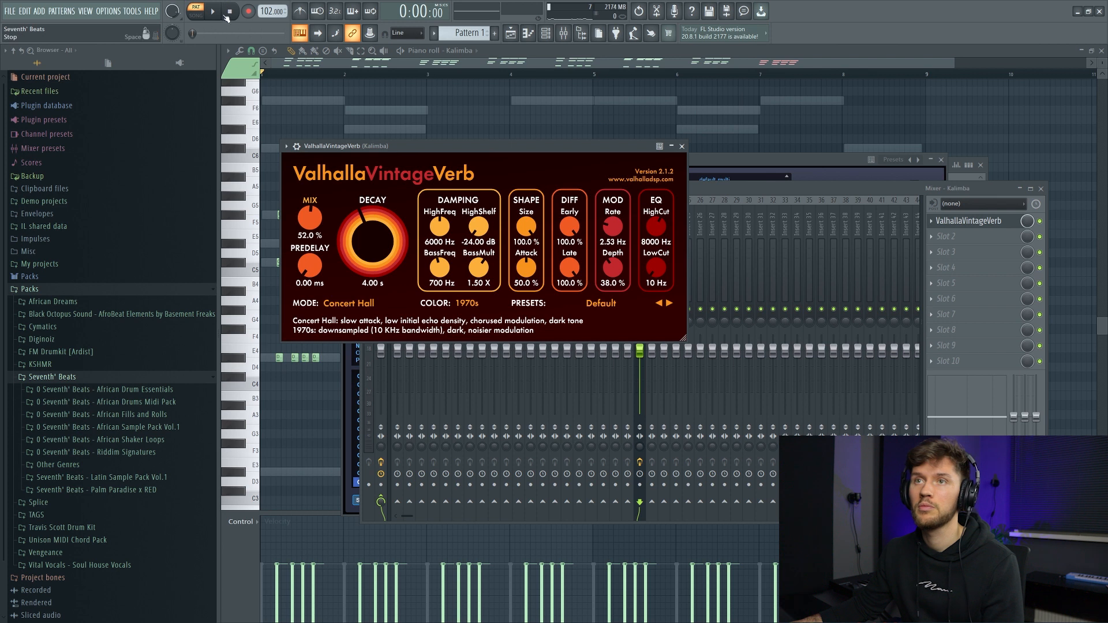
- Set the Kalimba reverb to Plate mode with 2.14 s decay, 1500 Hz low cut and 3730 Hz high cut during playback
{"action": "key", "text": "space"}
{"action": "left_click_drag", "start_coordinate": [368, 243], "coordinate": [368, 250]}
{"action": "left_click", "coordinate": [348, 304]}
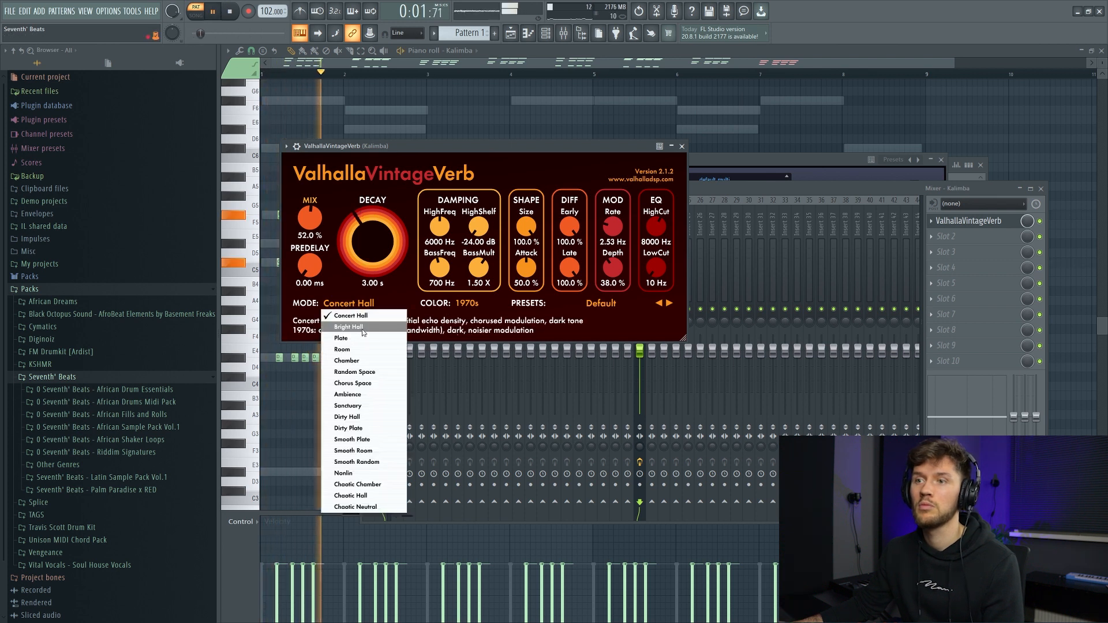
{"action": "left_click", "coordinate": [363, 327]}
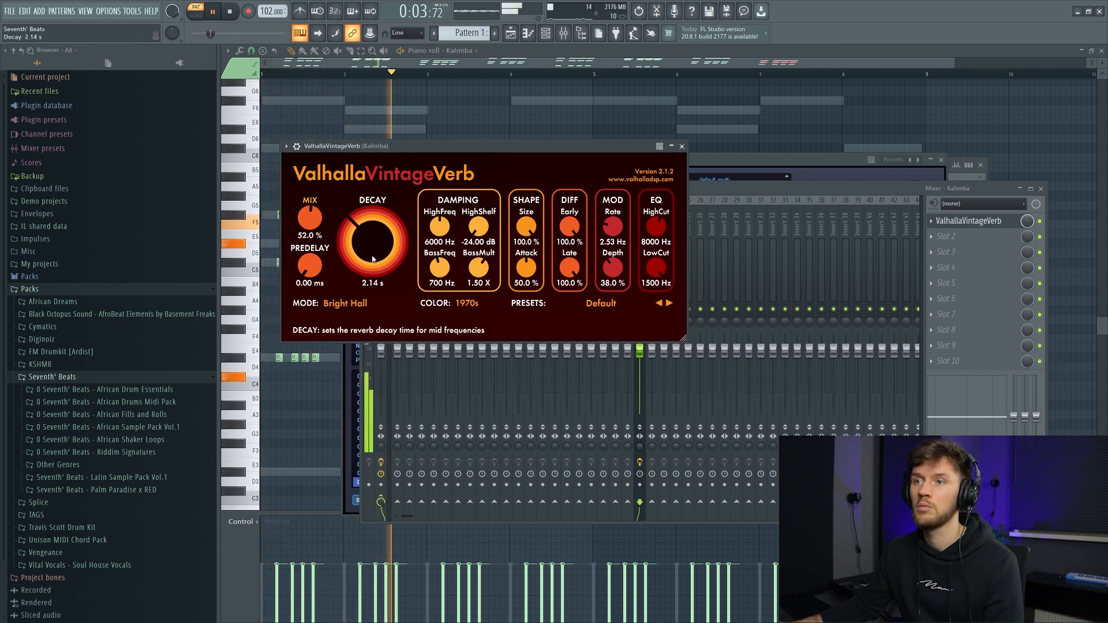
{"action": "left_click", "coordinate": [335, 303]}
{"action": "left_click", "coordinate": [364, 275]}
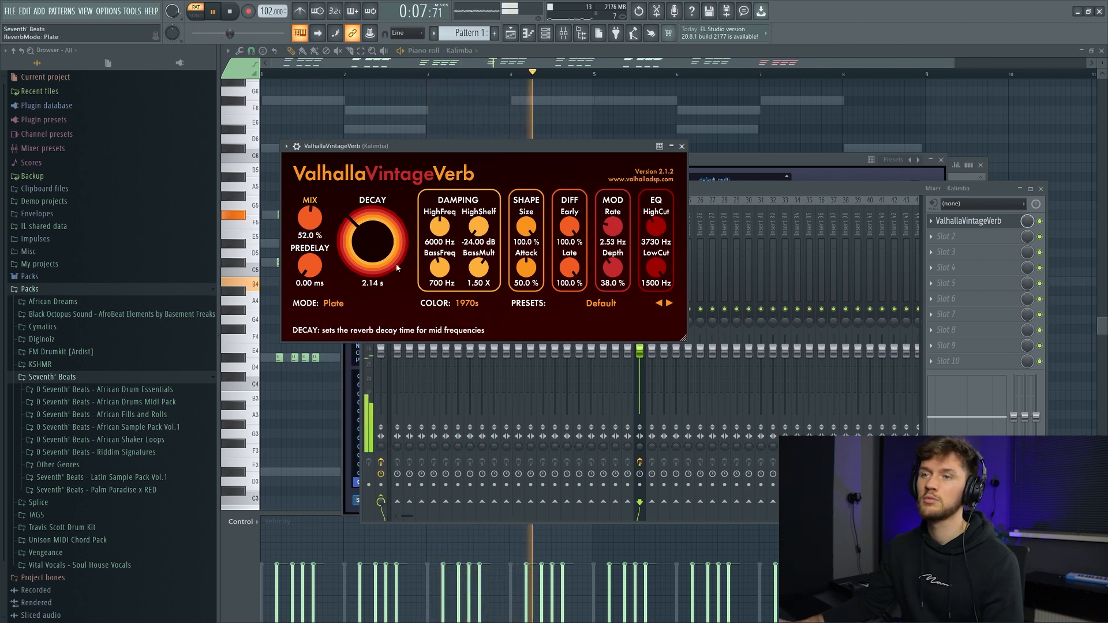
{"action": "left_click", "coordinate": [520, 64]}
{"action": "key", "text": "F6"}
{"action": "key", "text": "space"}
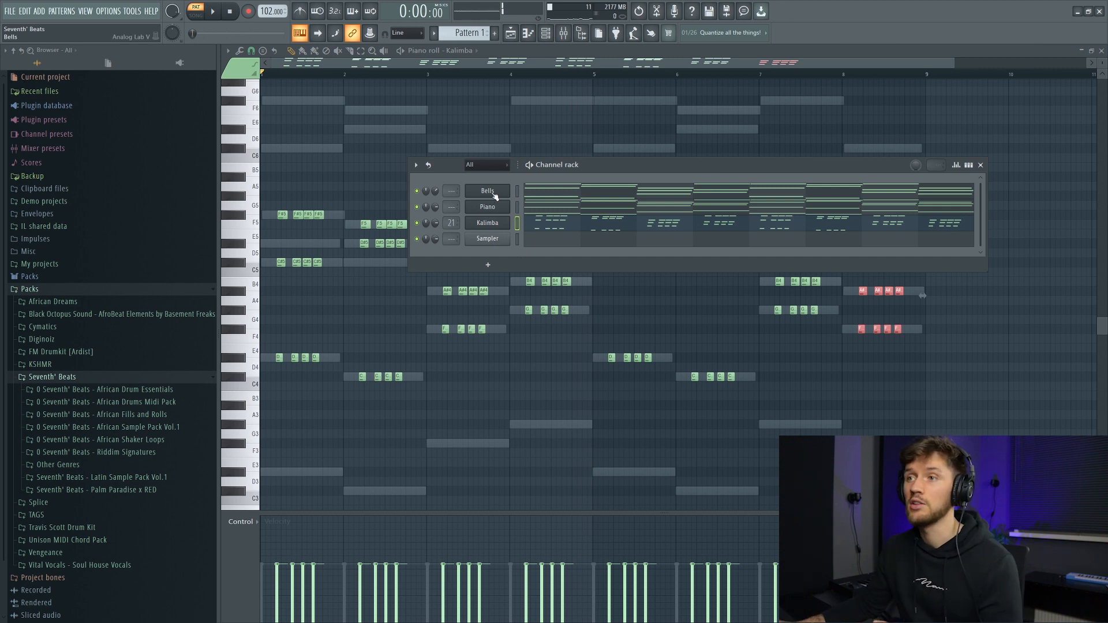
- Insert an Ample Guitar SH instrument channel above Bells
{"action": "right_click", "coordinate": [495, 196]}
{"action": "mouse_move", "coordinate": [537, 268]}
{"action": "left_click", "coordinate": [646, 312]}
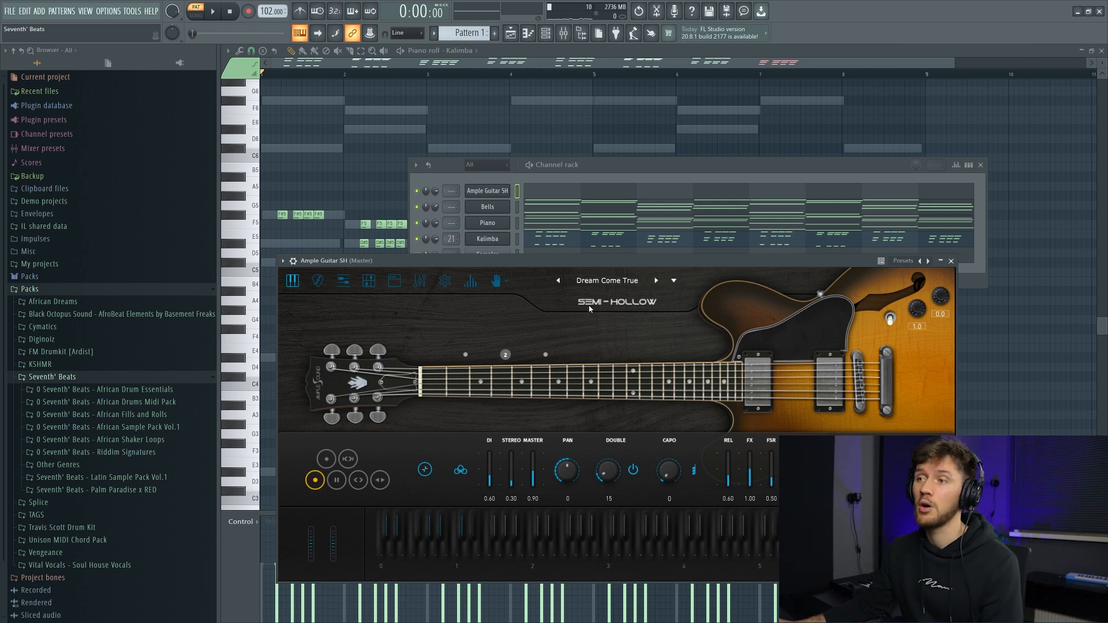
- Place an F#6, A#6, F6, F#6 riff in bar 1 of the Ample Guitar SH channel and audition it
{"action": "left_click", "coordinate": [566, 195]}
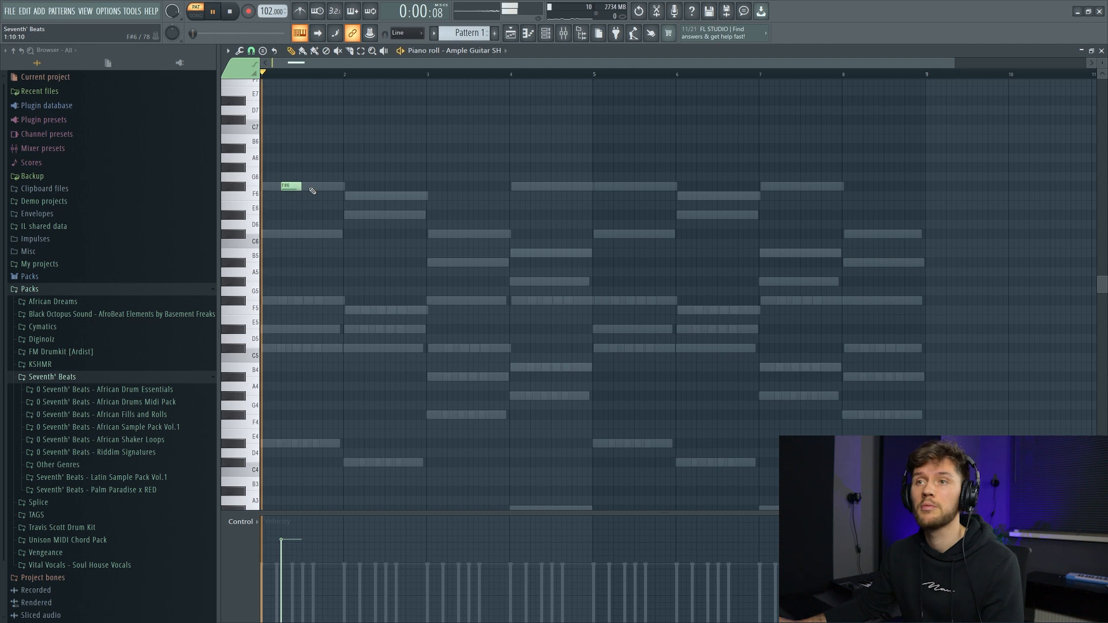
{"action": "key", "text": "space"}
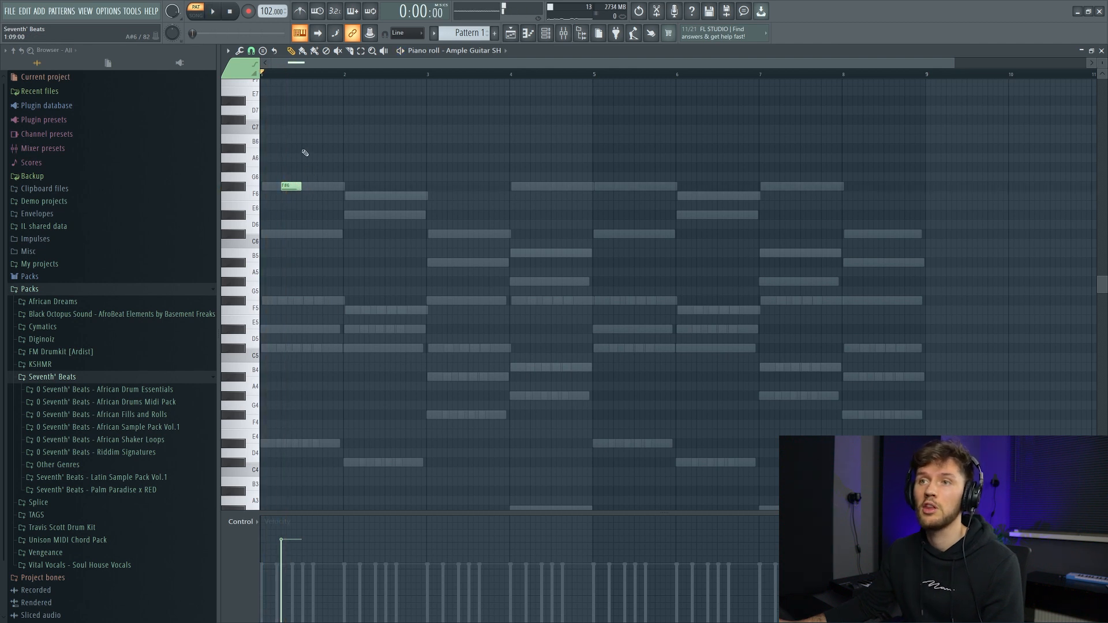
{"action": "key", "text": "space"}
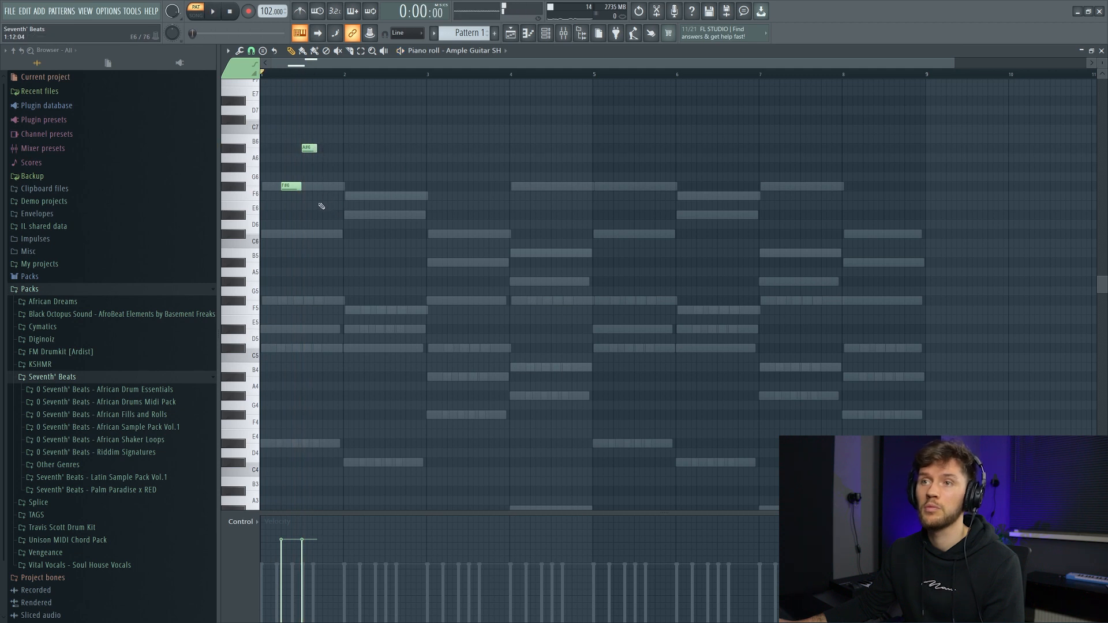
{"action": "left_click", "coordinate": [338, 186]}
{"action": "key", "text": "space"}
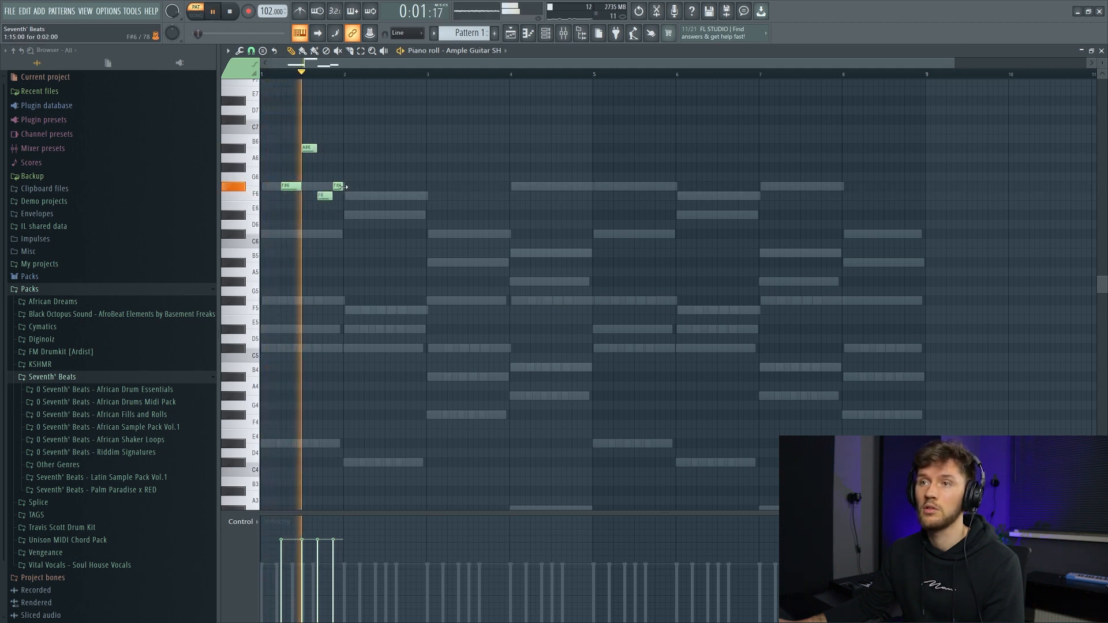
- Refine the guitar riff by shifting F6 slightly later and lengthening A#6 and the last F#6, and repeat it in bars 3, 5 and 7
{"action": "key", "text": "space"}
{"action": "left_click_drag", "start_coordinate": [323, 197], "coordinate": [327, 196]}
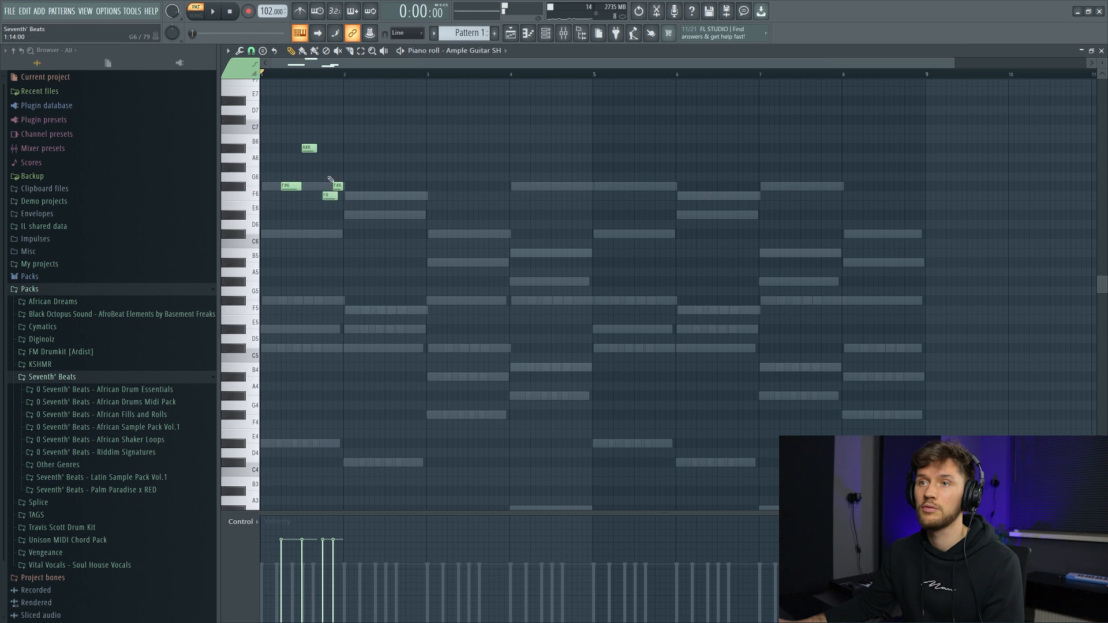
{"action": "left_click_drag", "start_coordinate": [316, 148], "coordinate": [322, 148]}
{"action": "key", "text": "space"}
{"action": "left_click_drag", "start_coordinate": [337, 187], "coordinate": [352, 189]}
{"action": "key", "text": "space"}
{"action": "left_click_drag", "start_coordinate": [254, 128], "coordinate": [455, 188]}
{"action": "left_click", "coordinate": [258, 208]}
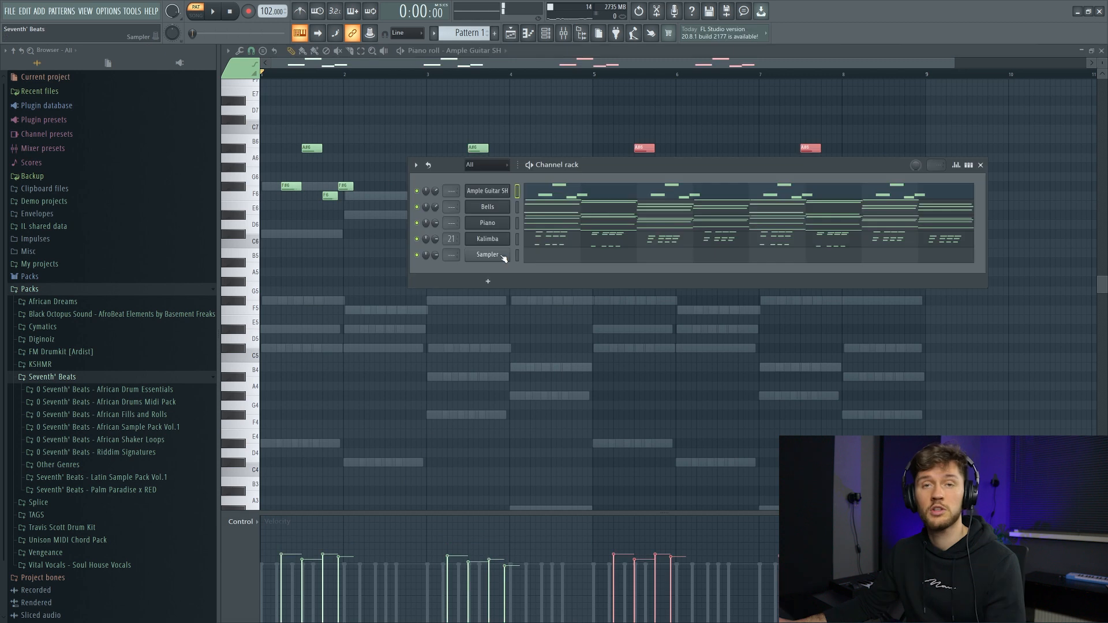
- Insert a Purity instrument channel above Sampler and load the Bass Low preset on it
{"action": "right_click", "coordinate": [495, 257]}
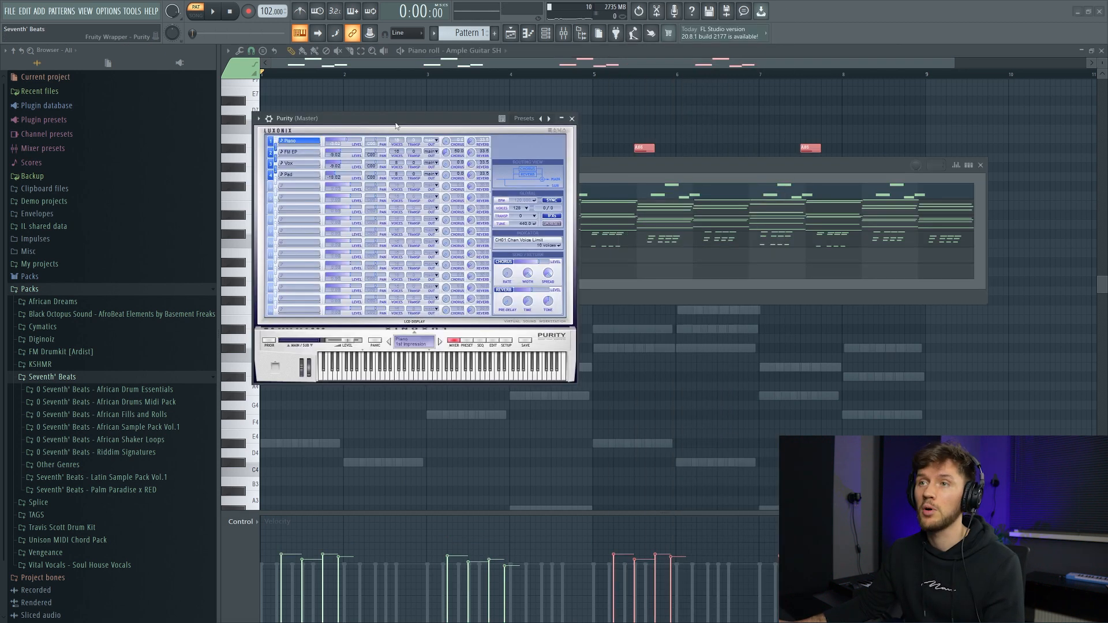
{"action": "left_click_drag", "start_coordinate": [395, 120], "coordinate": [501, 171]}
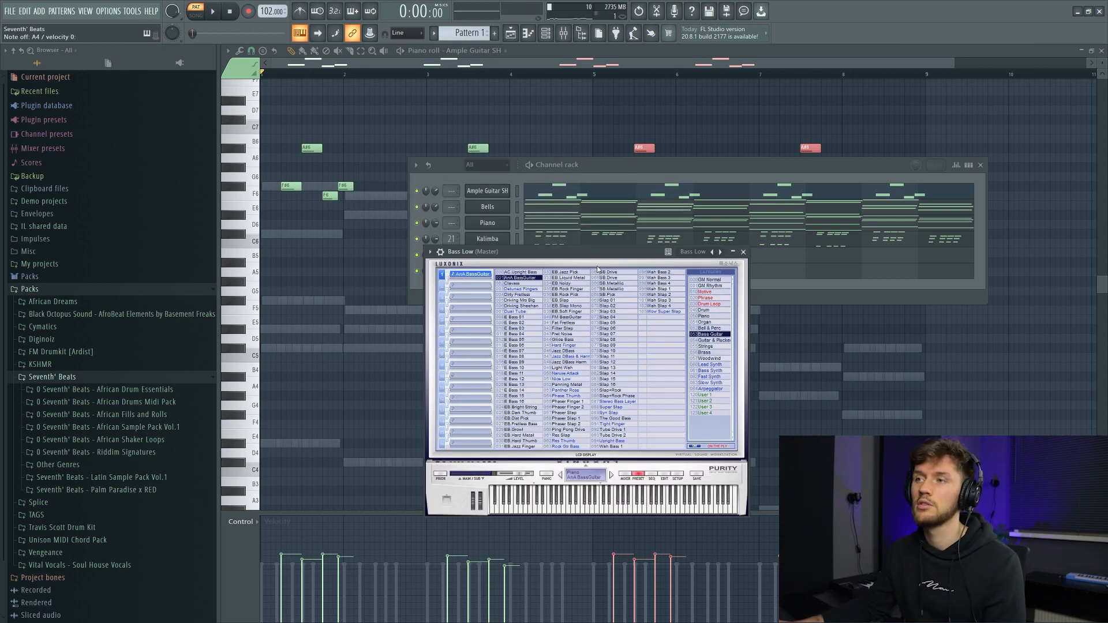
{"action": "left_click", "coordinate": [579, 158]}
- Copy the lowest note of every piano chord into the Bass Low channel
{"action": "left_click", "coordinate": [575, 229]}
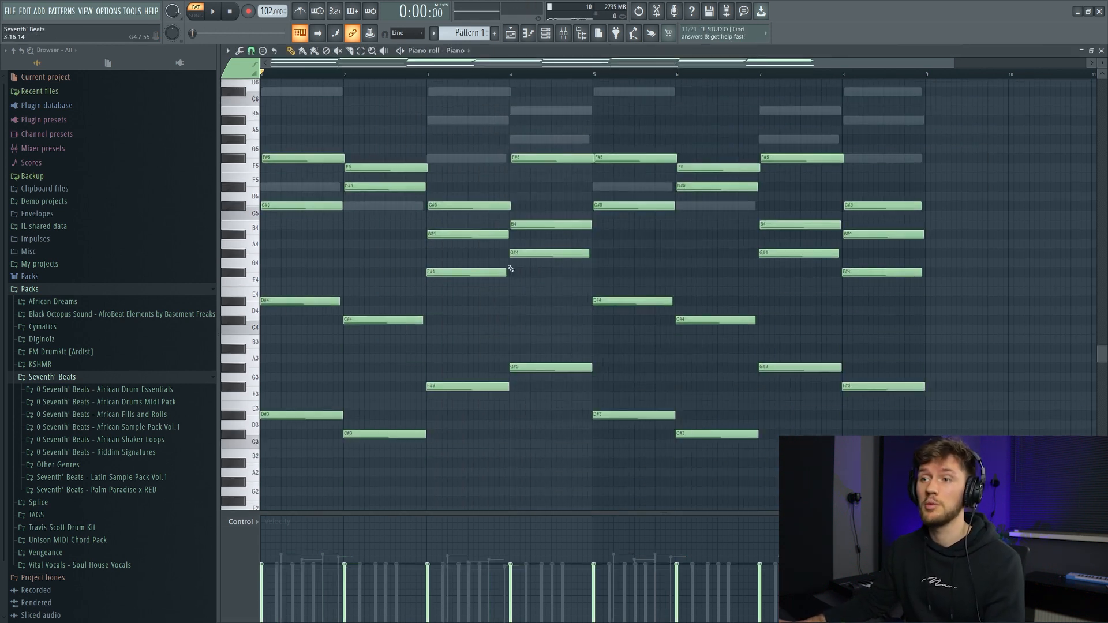
{"action": "left_click_drag", "start_coordinate": [271, 444], "coordinate": [250, 461]}
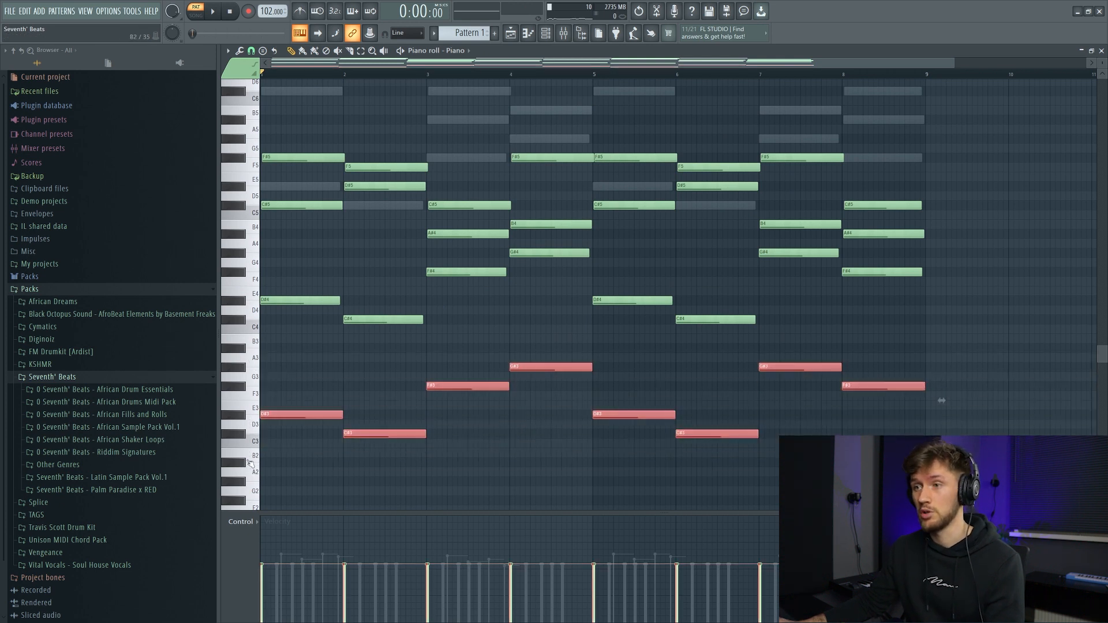
{"action": "key", "text": "F6"}
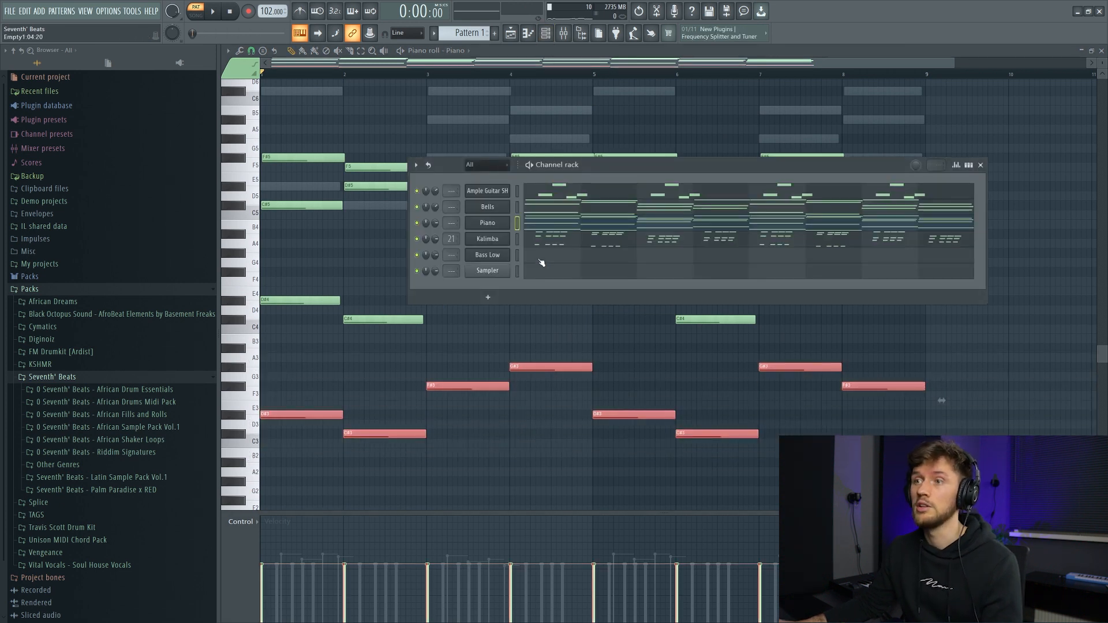
{"action": "left_click", "coordinate": [541, 260]}
{"action": "scroll", "coordinate": [349, 337], "scroll_direction": "down", "scroll_amount": 2}
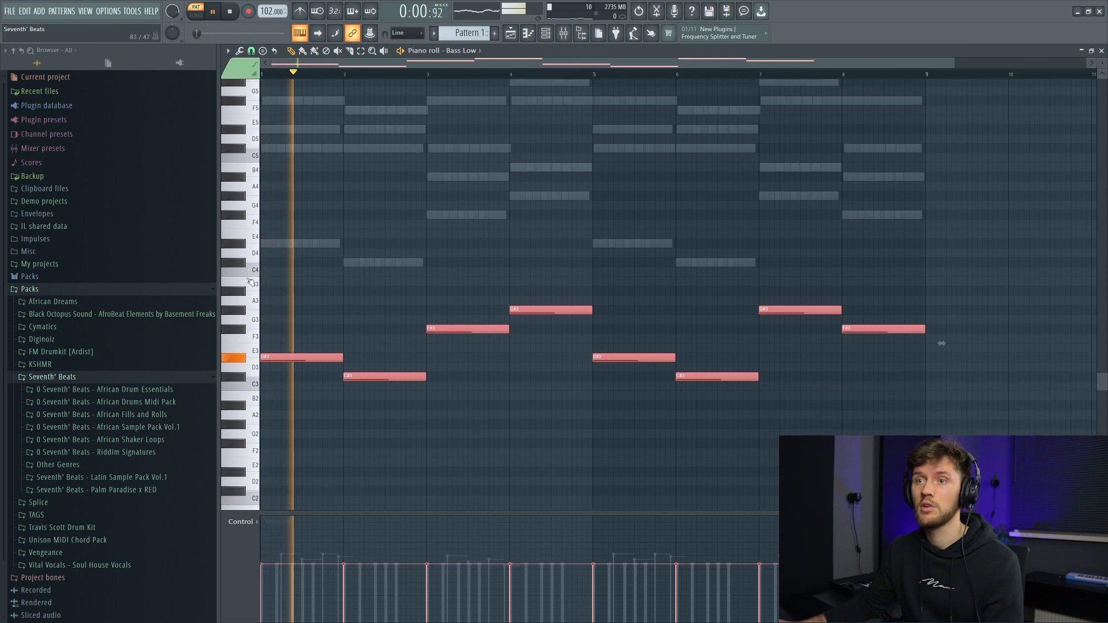
- Transpose all Bass Low notes up one octave and listen to them with the pattern
{"action": "key", "text": "ctrl+Up"}
{"action": "scroll", "coordinate": [408, 301], "scroll_direction": "up", "scroll_amount": 2}
{"action": "key", "text": "ctrl+d"}
{"action": "scroll", "coordinate": [592, 134], "scroll_direction": "up", "scroll_amount": 1}
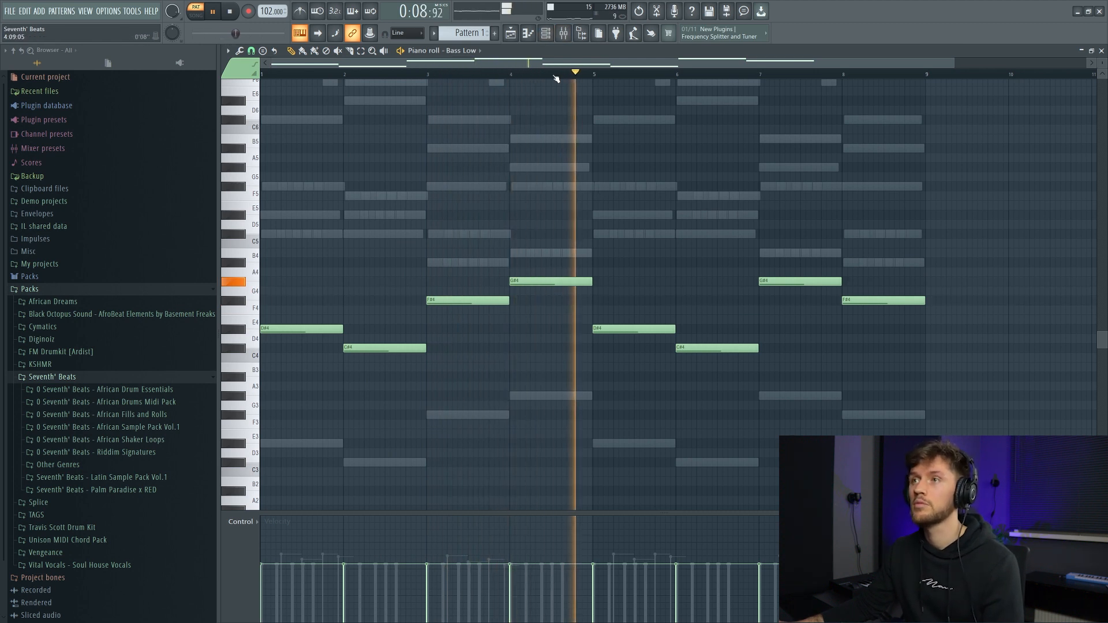
{"action": "key", "text": "space"}
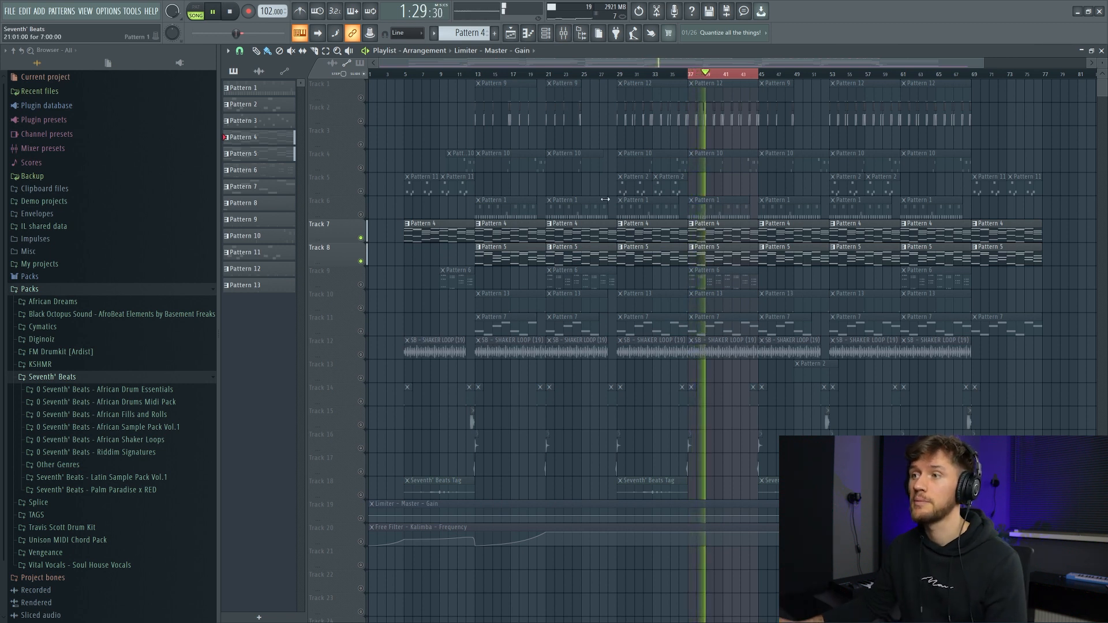
- Unmute Tracks 11 and 9 in the playlist during playback and inspect the Kalimba insert's ValhallaVintageVerb settings
{"action": "left_click", "coordinate": [360, 331]}
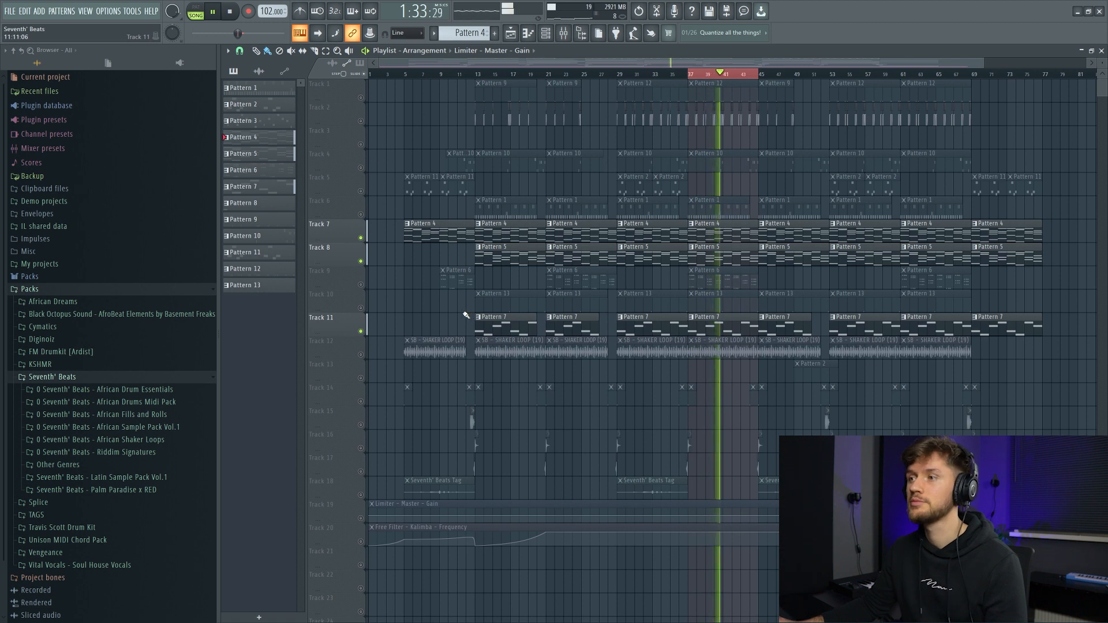
{"action": "left_click", "coordinate": [362, 285]}
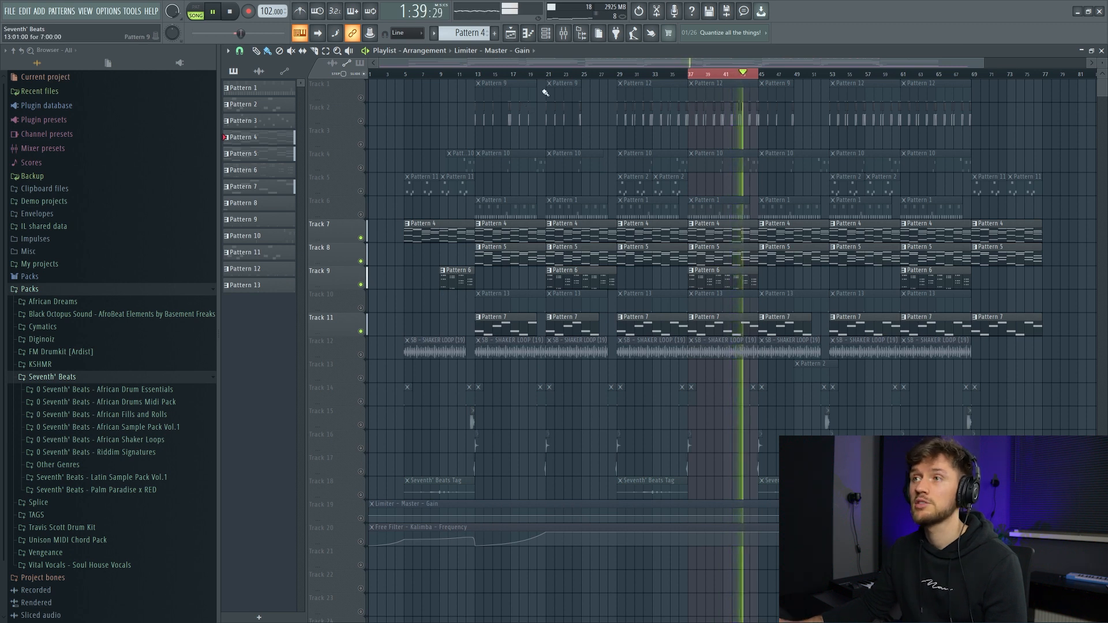
{"action": "left_click", "coordinate": [567, 34]}
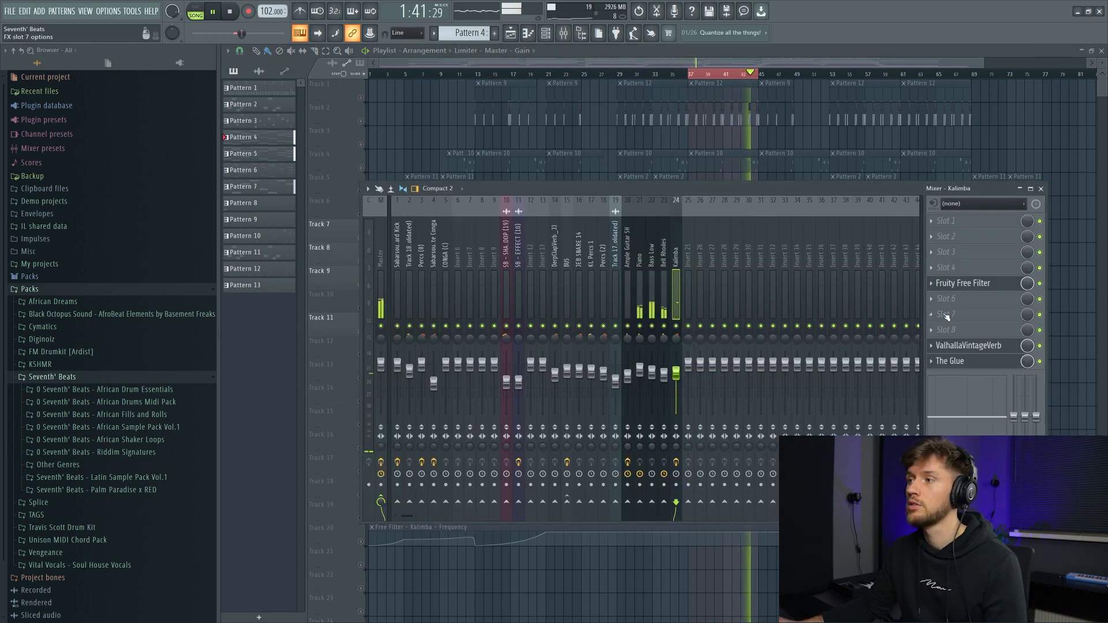
{"action": "left_click", "coordinate": [966, 346]}
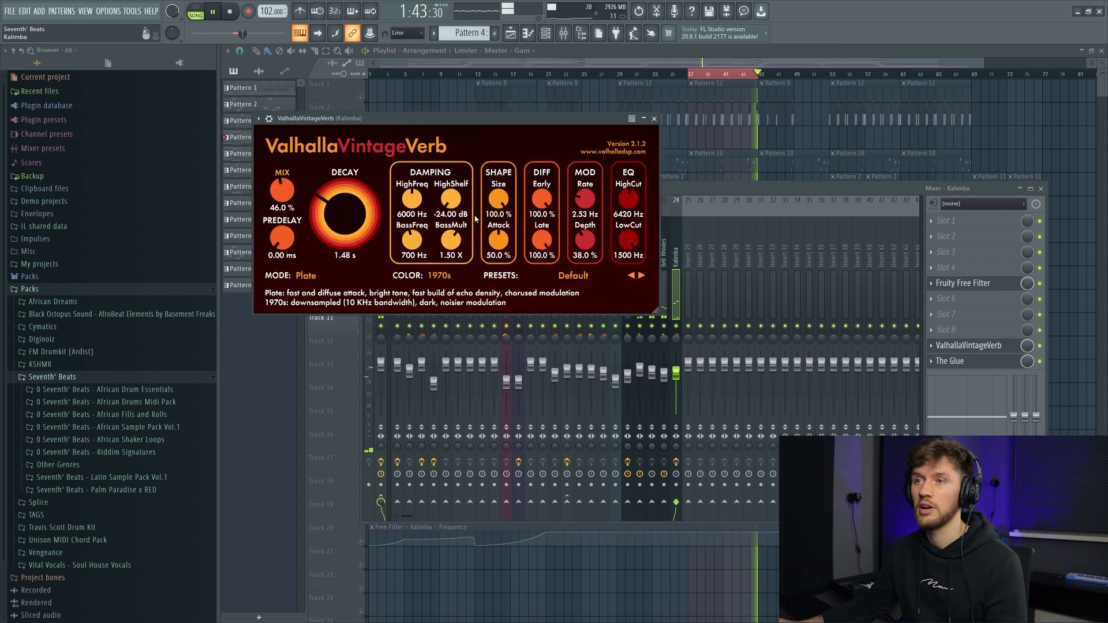
{"action": "left_click", "coordinate": [595, 64]}
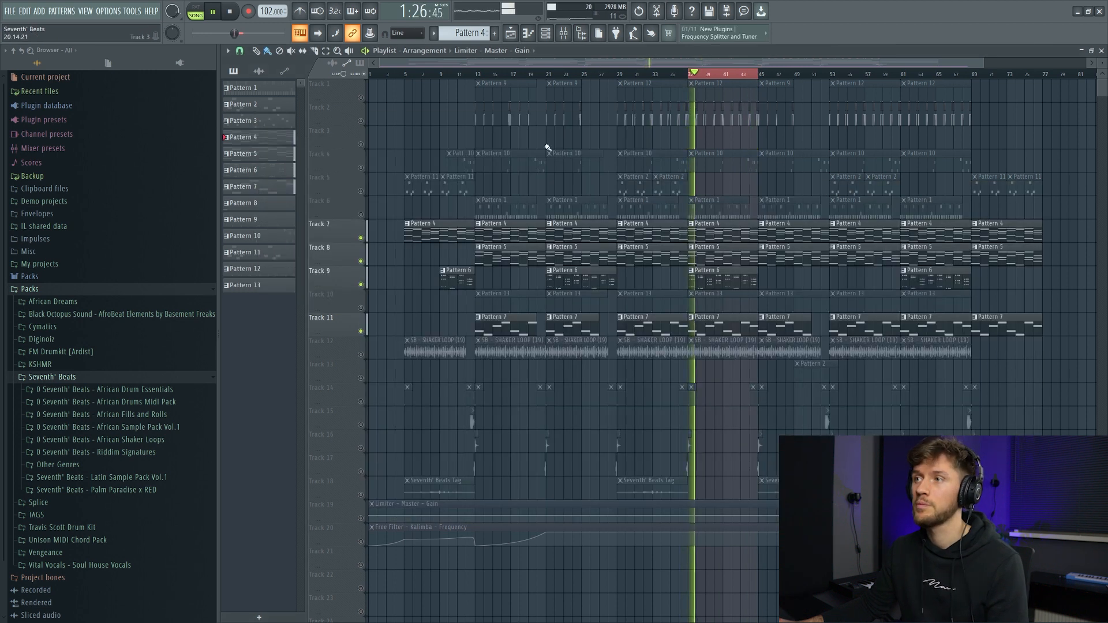
{"action": "key", "text": "space"}
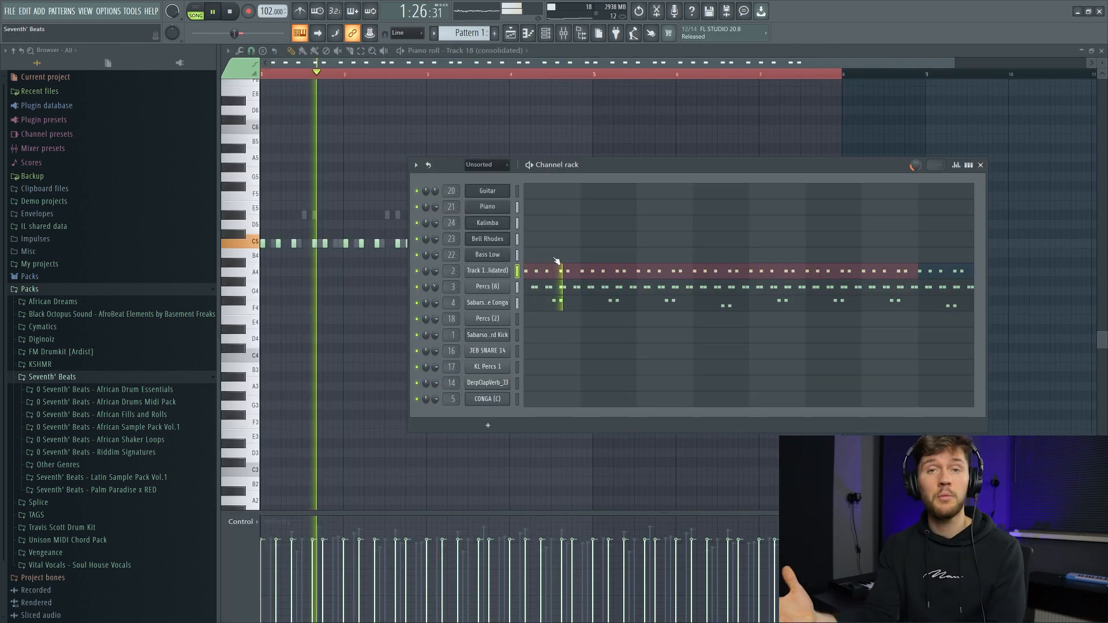
- Stop playback and audition the Track 18 (consolidated), Percs (8) and Afro Alte Conga samples
{"action": "key", "text": "space"}
{"action": "left_click", "coordinate": [487, 270]}
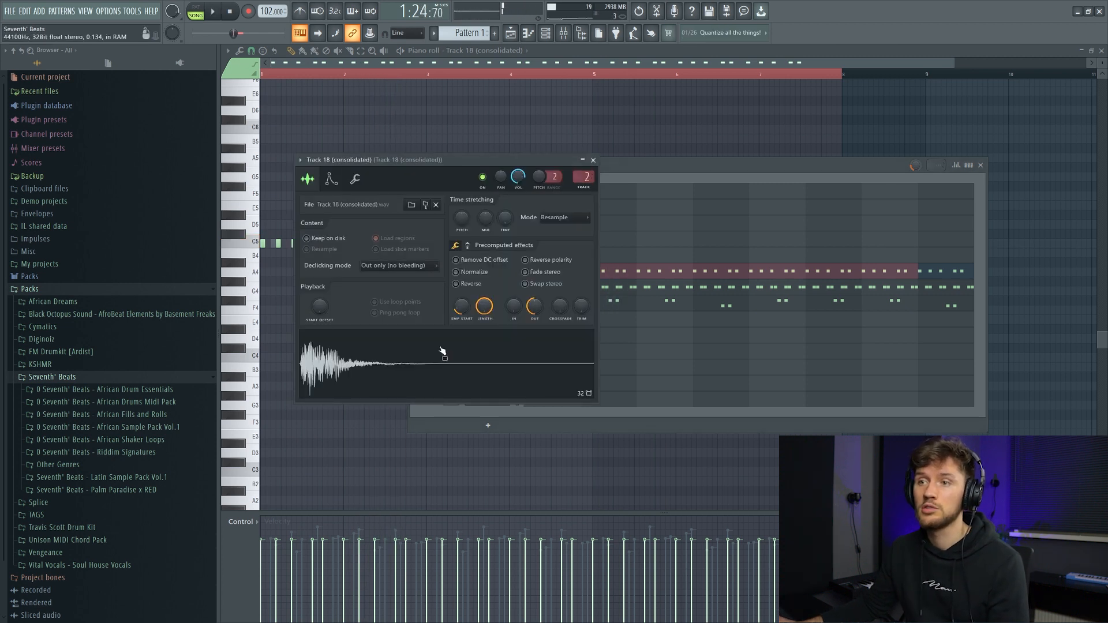
{"action": "left_click", "coordinate": [626, 173]}
{"action": "left_click", "coordinate": [496, 290]}
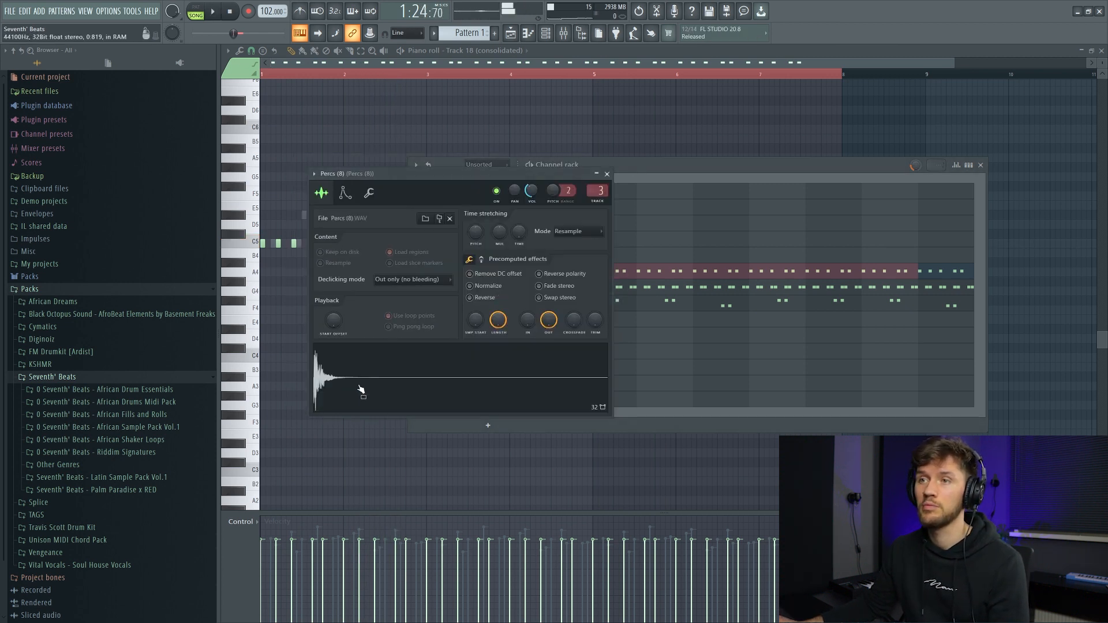
{"action": "left_click", "coordinate": [633, 173]}
{"action": "left_click", "coordinate": [494, 303]}
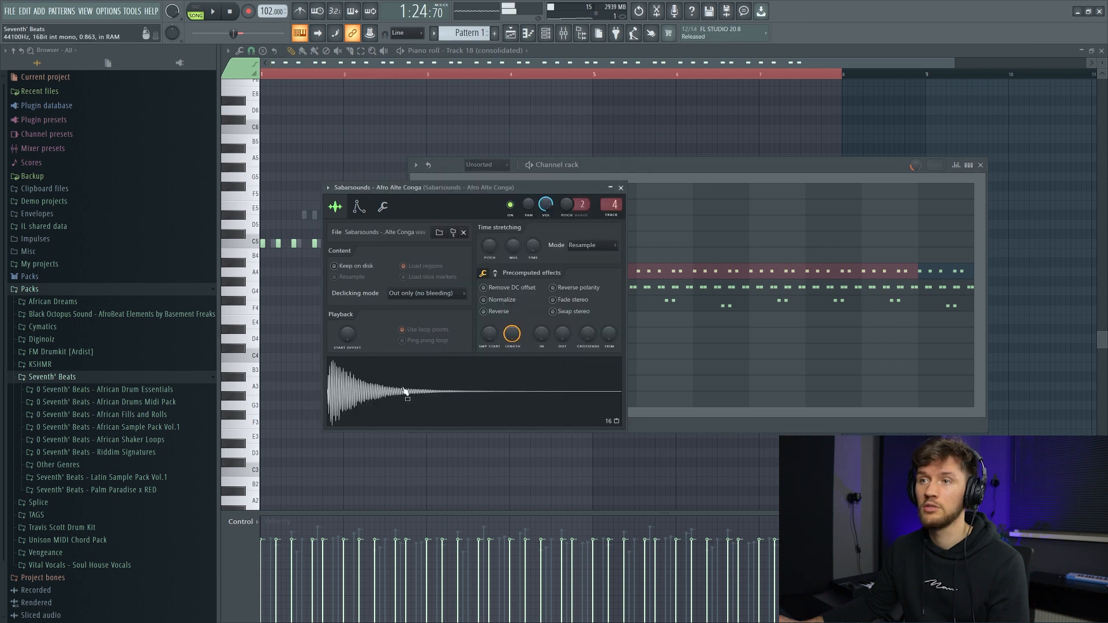
{"action": "left_click", "coordinate": [623, 207]}
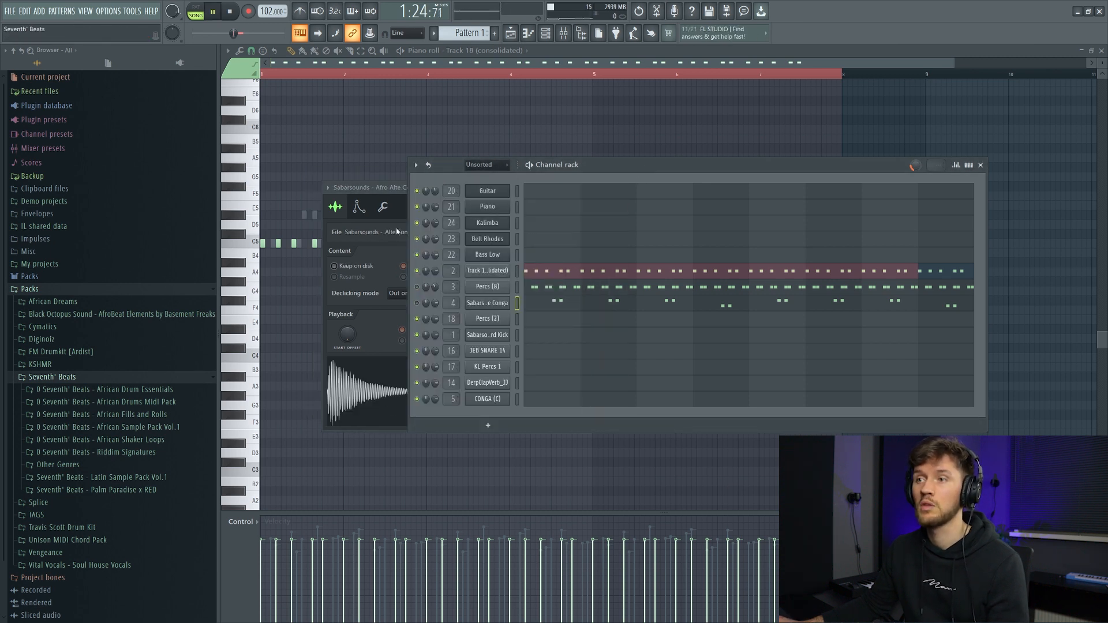
- Review the Track 18, Percs (8) and Afro Alte Conga note patterns during playback, bringing the muted channels back in one by one
{"action": "left_click", "coordinate": [573, 271]}
{"action": "left_click", "coordinate": [573, 272]}
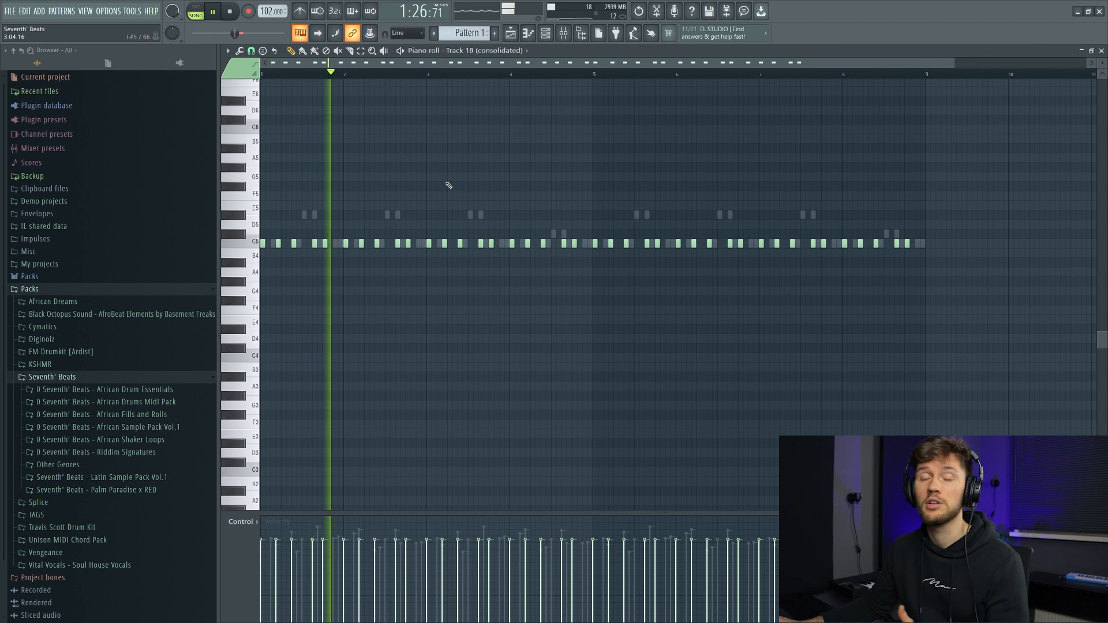
{"action": "left_click", "coordinate": [556, 36]}
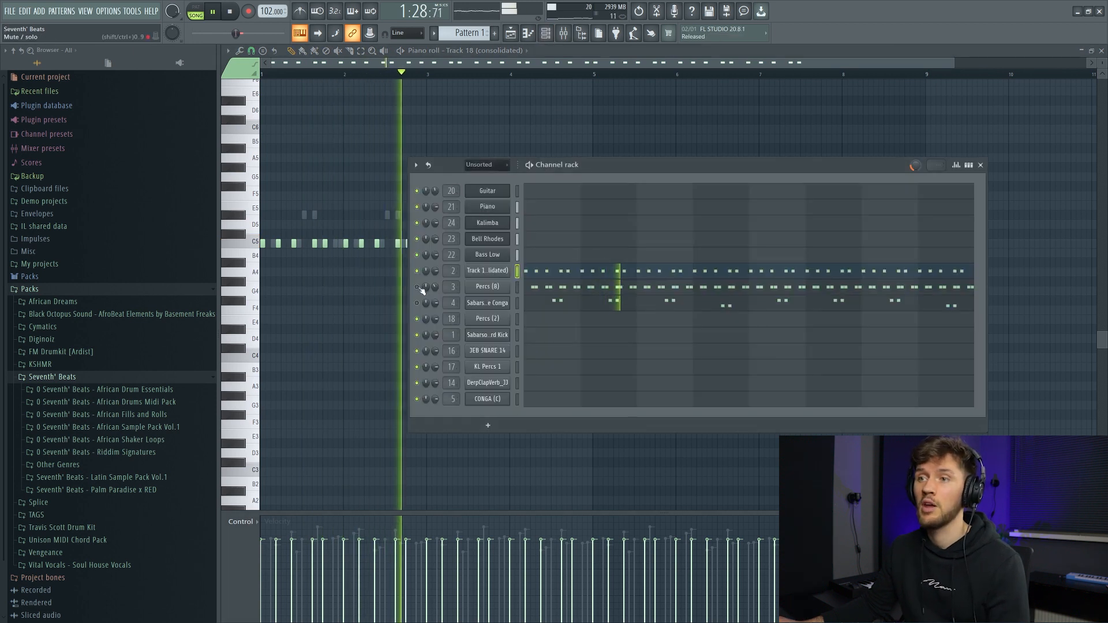
{"action": "left_click", "coordinate": [585, 289]}
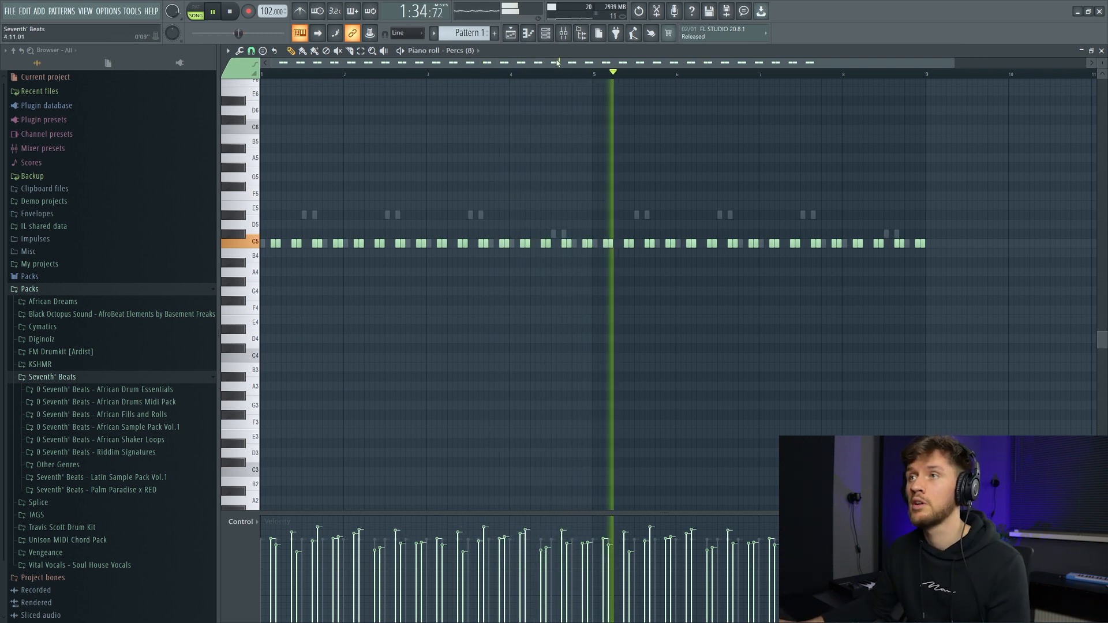
{"action": "key", "text": "F6"}
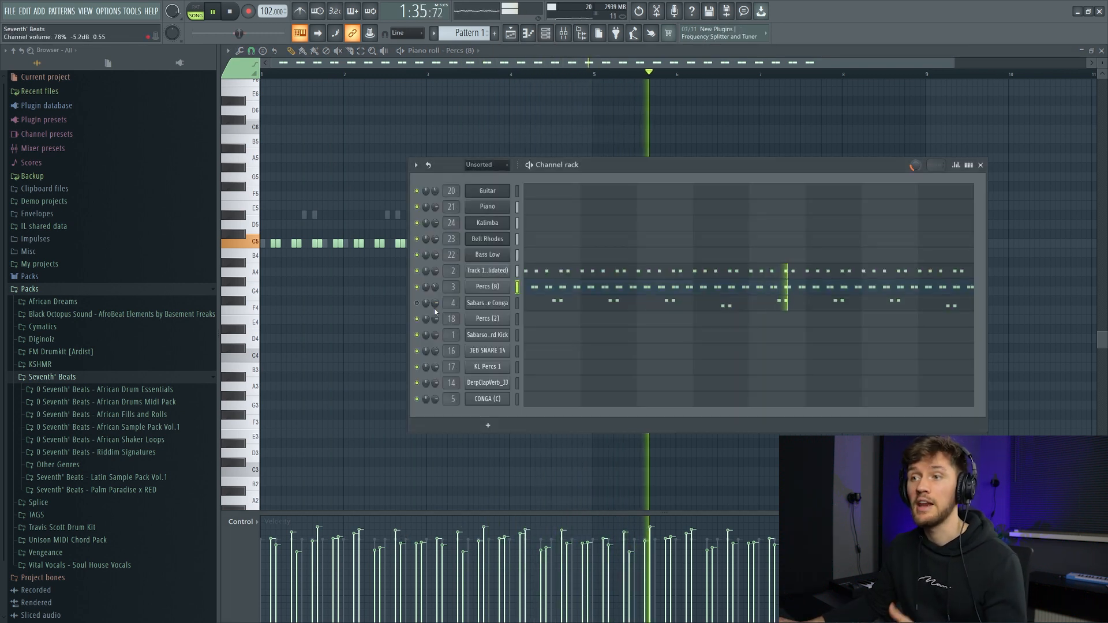
{"action": "left_click", "coordinate": [586, 309]}
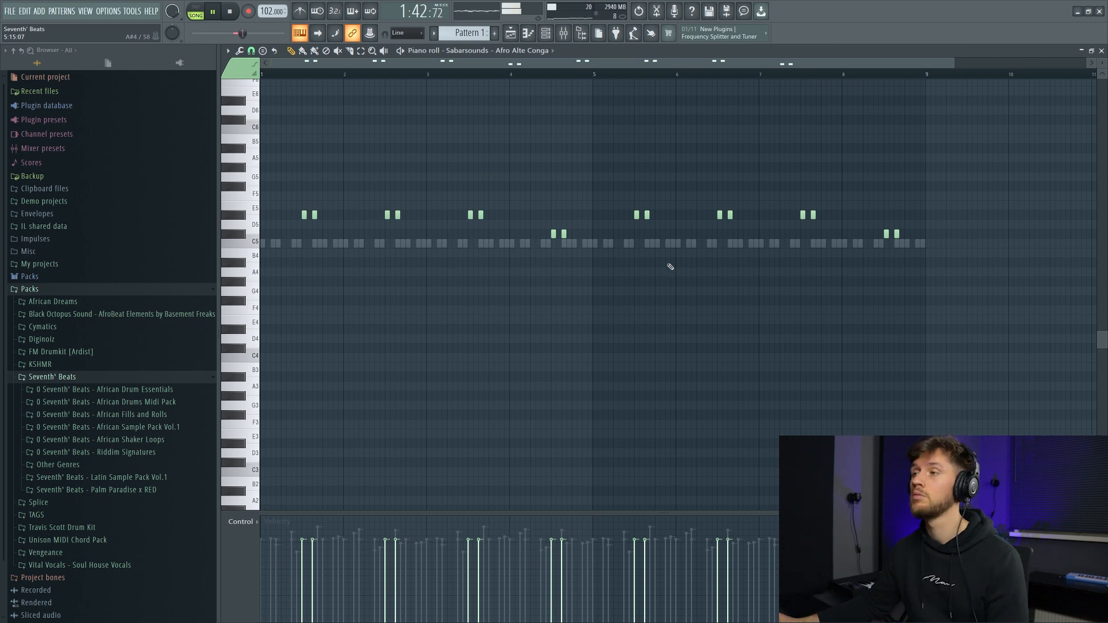
{"action": "left_click", "coordinate": [544, 35]}
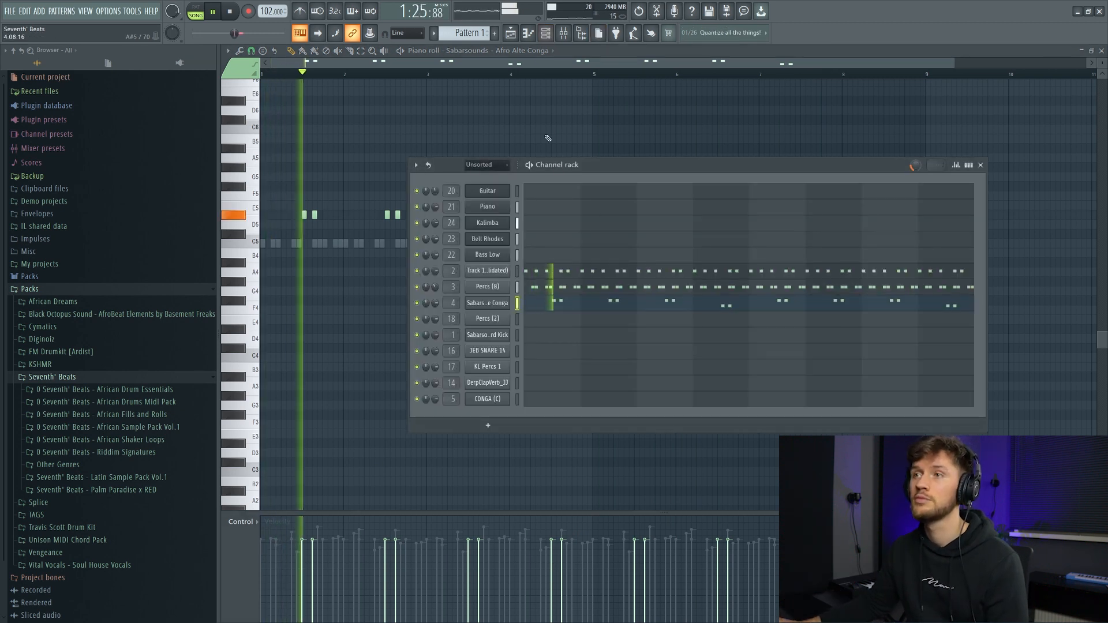
- Unmute the shaker loop on Track 12 and Pattern 13 on Track 10 in the playlist
{"action": "left_click", "coordinate": [515, 34]}
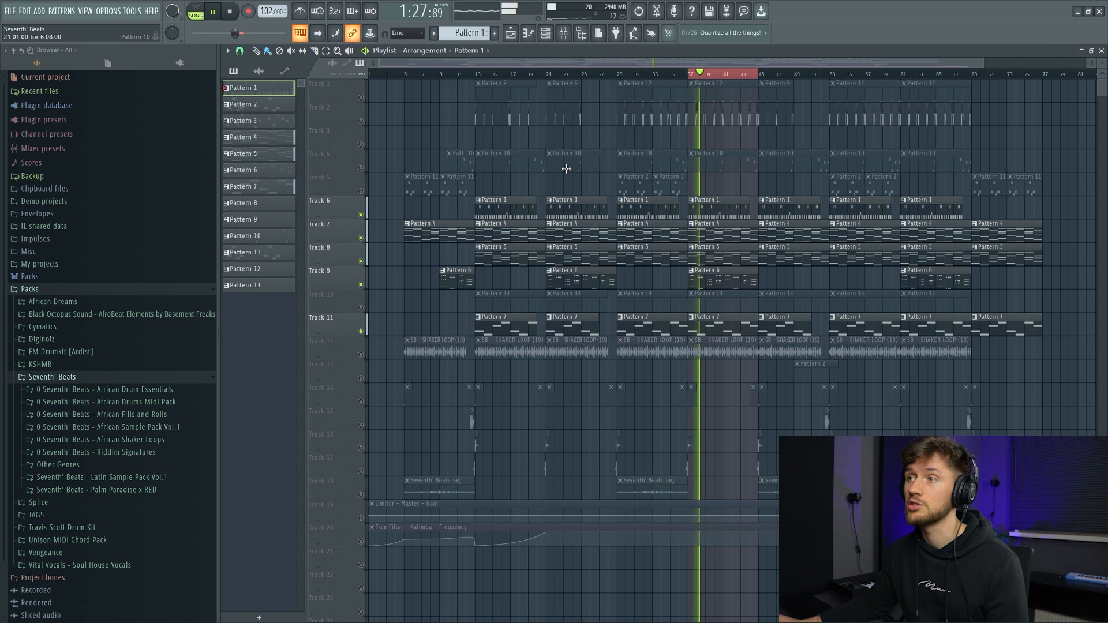
{"action": "left_click", "coordinate": [361, 354]}
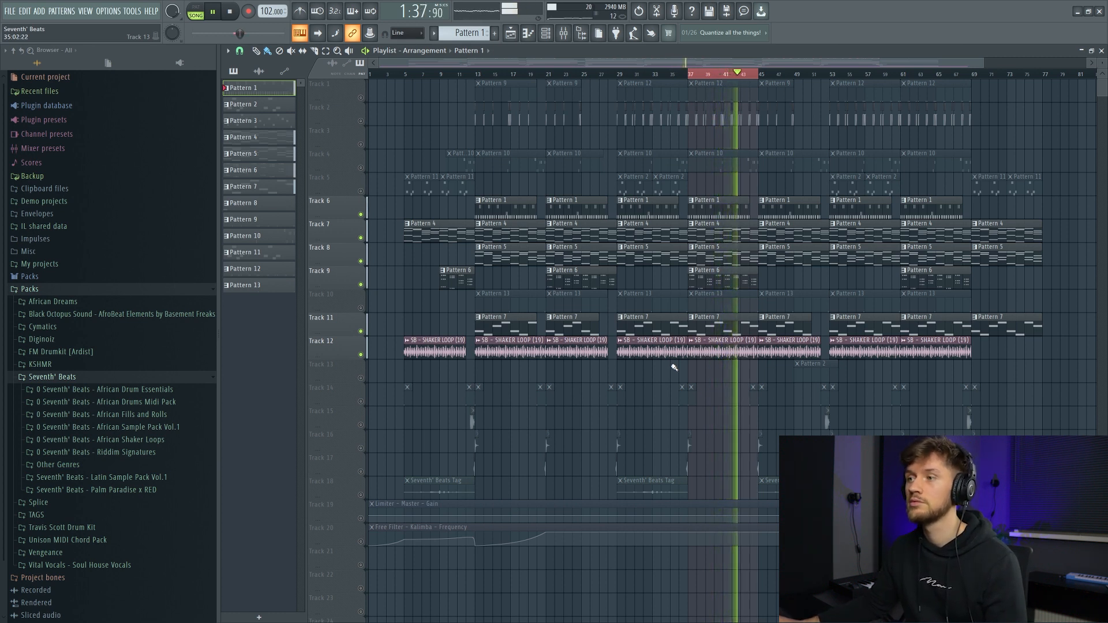
{"action": "left_click", "coordinate": [360, 308]}
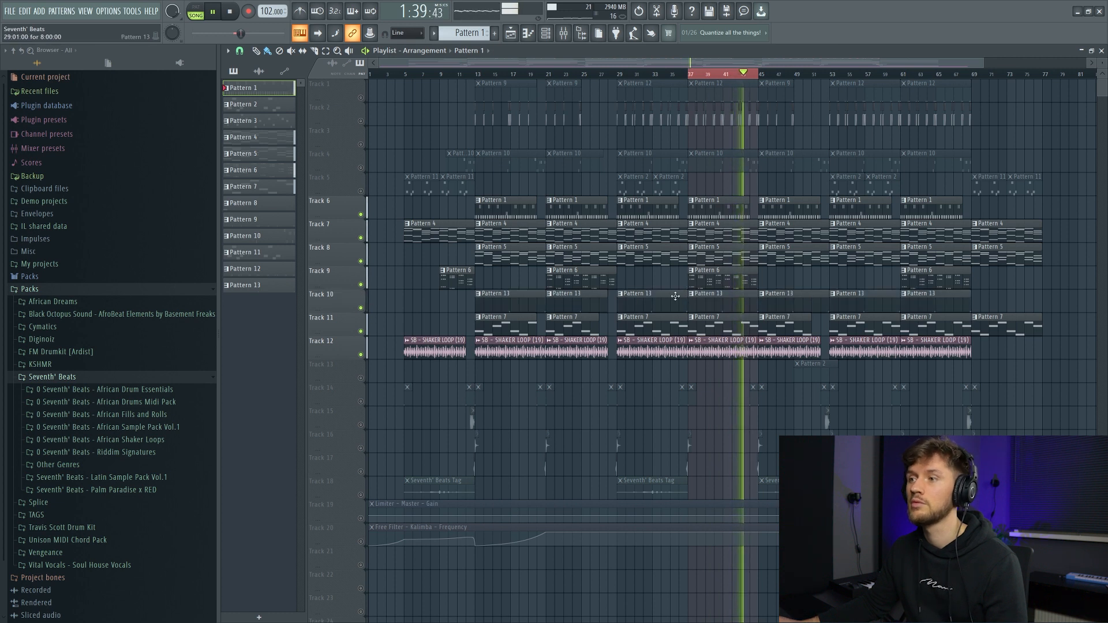
- Examine Pattern 13's Percs (2) notes, stop playback and open the Percs (2) sample
{"action": "double_click", "coordinate": [727, 304]}
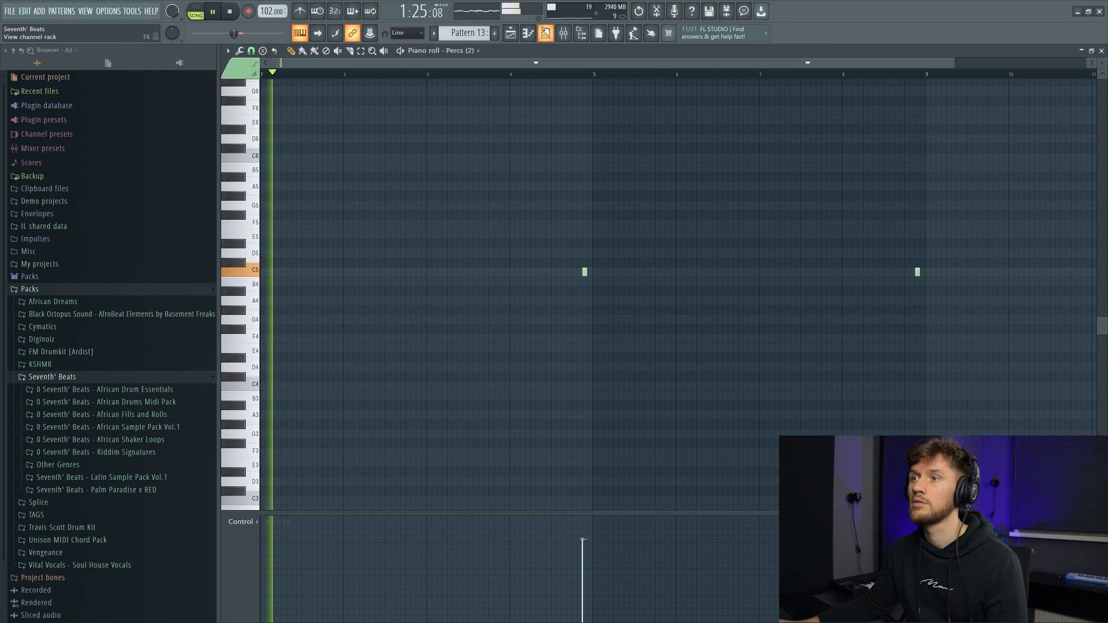
{"action": "key", "text": "F6"}
{"action": "key", "text": "space"}
{"action": "left_click", "coordinate": [498, 318]}
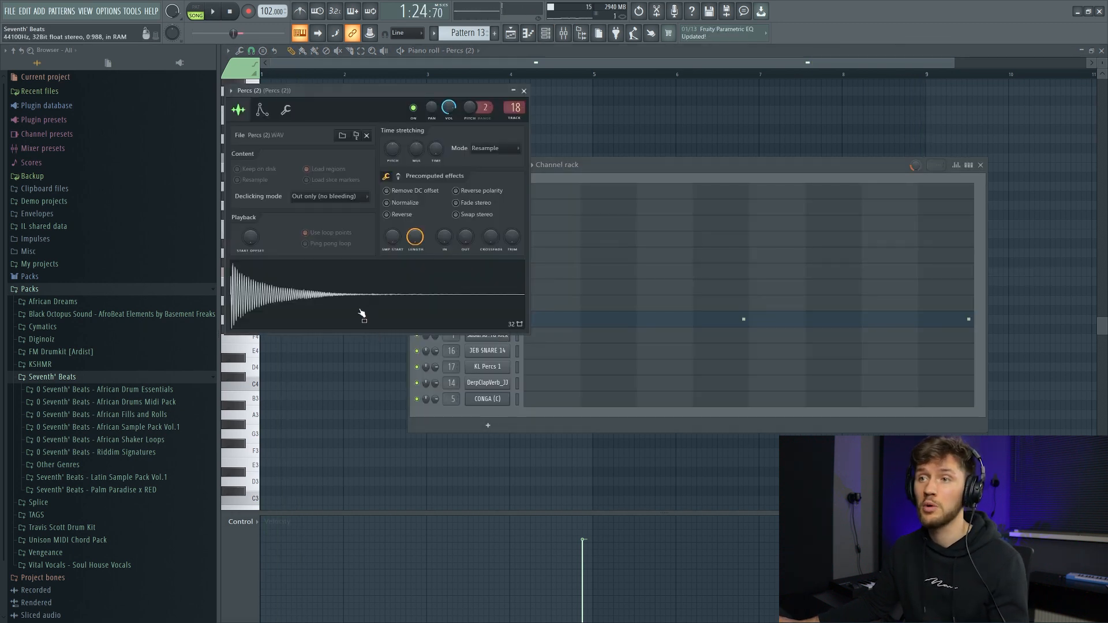
- Play the arrangement from the playlist, stop it and unmute Track 4 with the Pattern 10 clips
{"action": "left_click", "coordinate": [511, 35]}
{"action": "key", "text": "space"}
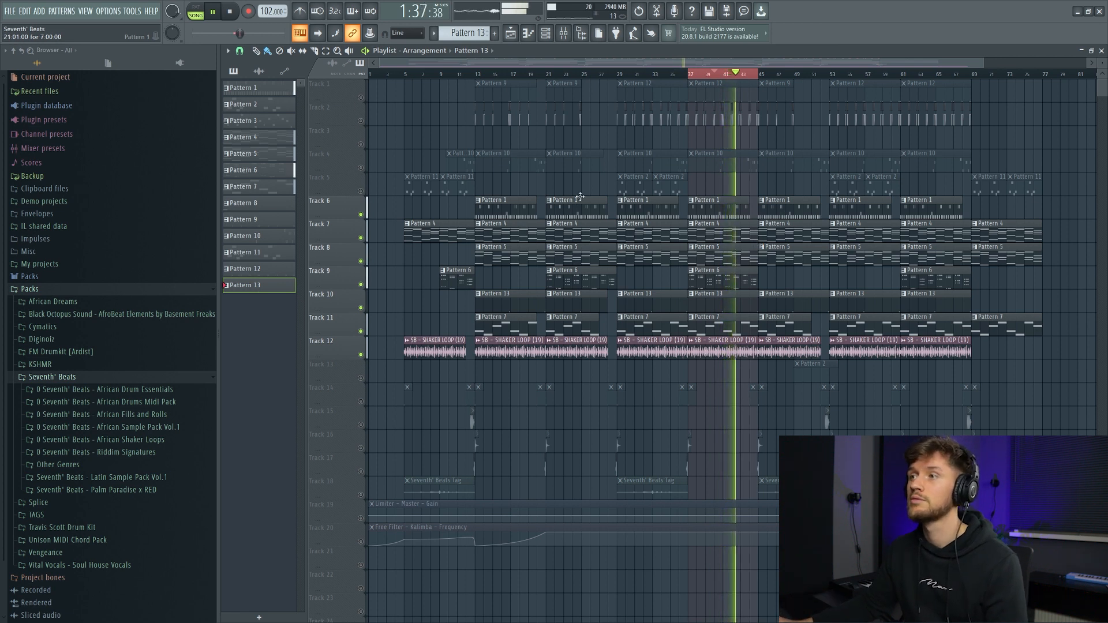
{"action": "key", "text": "space"}
{"action": "left_click", "coordinate": [361, 167]}
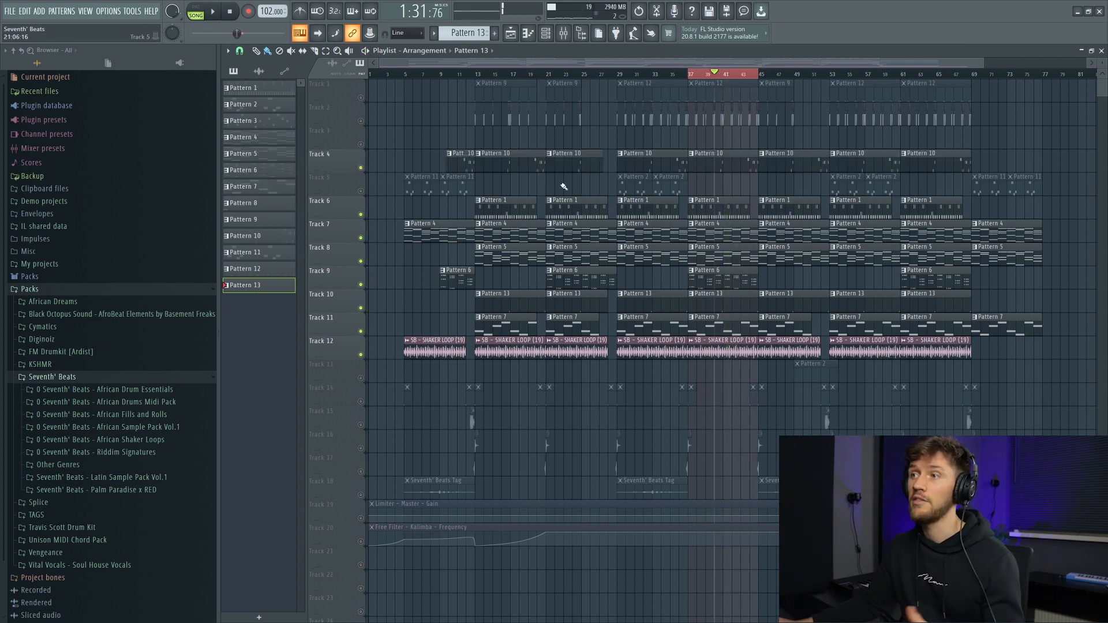
- Examine Pattern 10's JEB SNARE 14 and CONGA (C) notes during playback around bar 4, and return to the playlist
{"action": "double_click", "coordinate": [727, 163]}
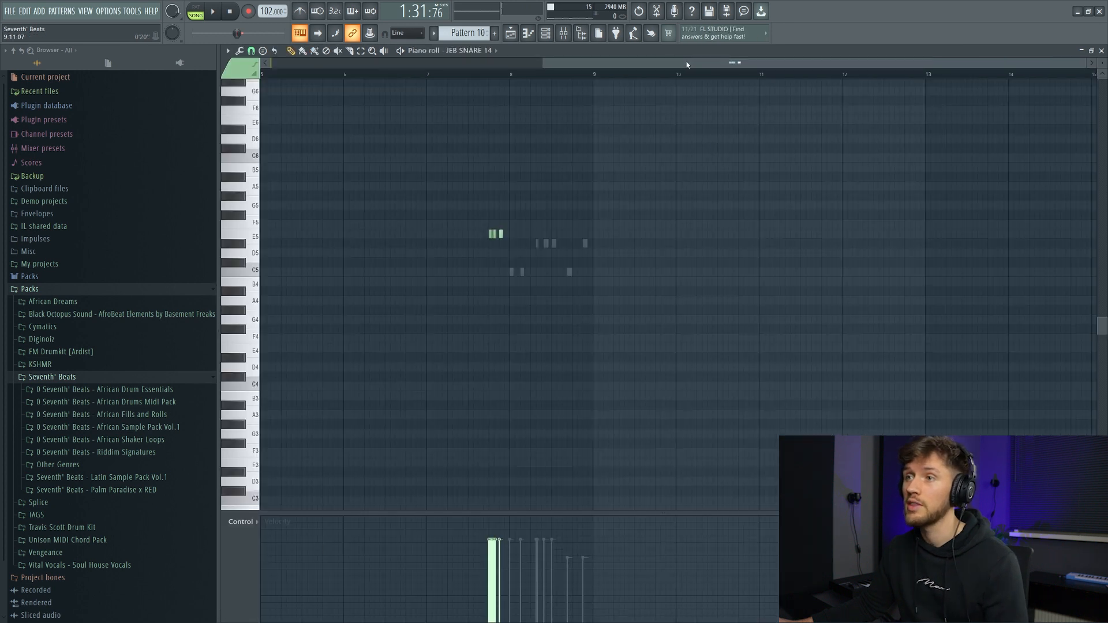
{"action": "left_click_drag", "start_coordinate": [687, 65], "coordinate": [466, 81]}
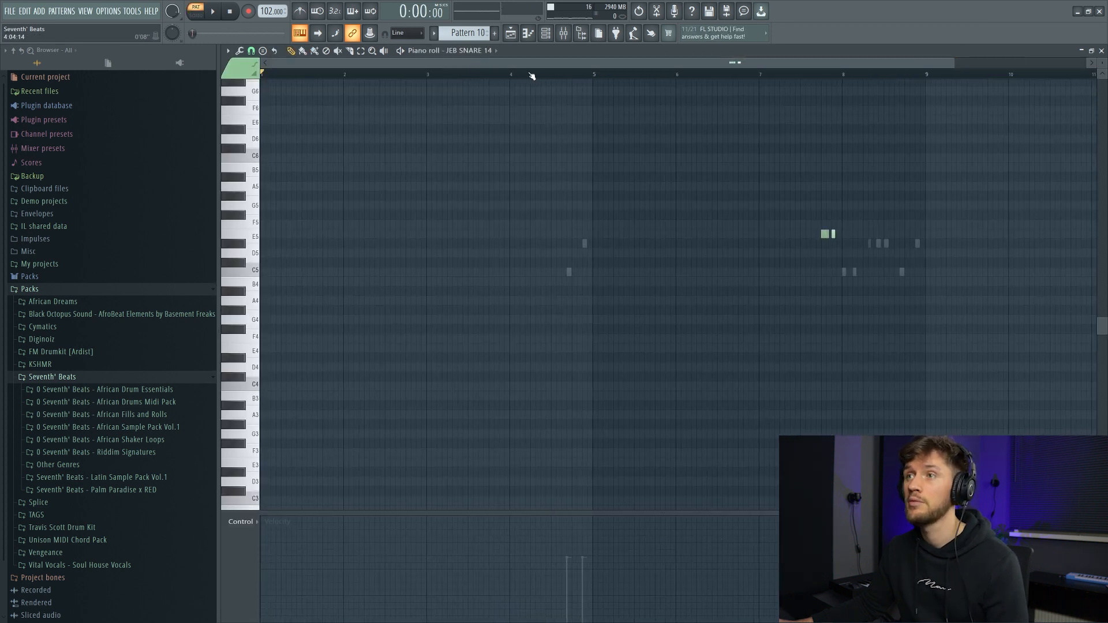
{"action": "key", "text": "space"}
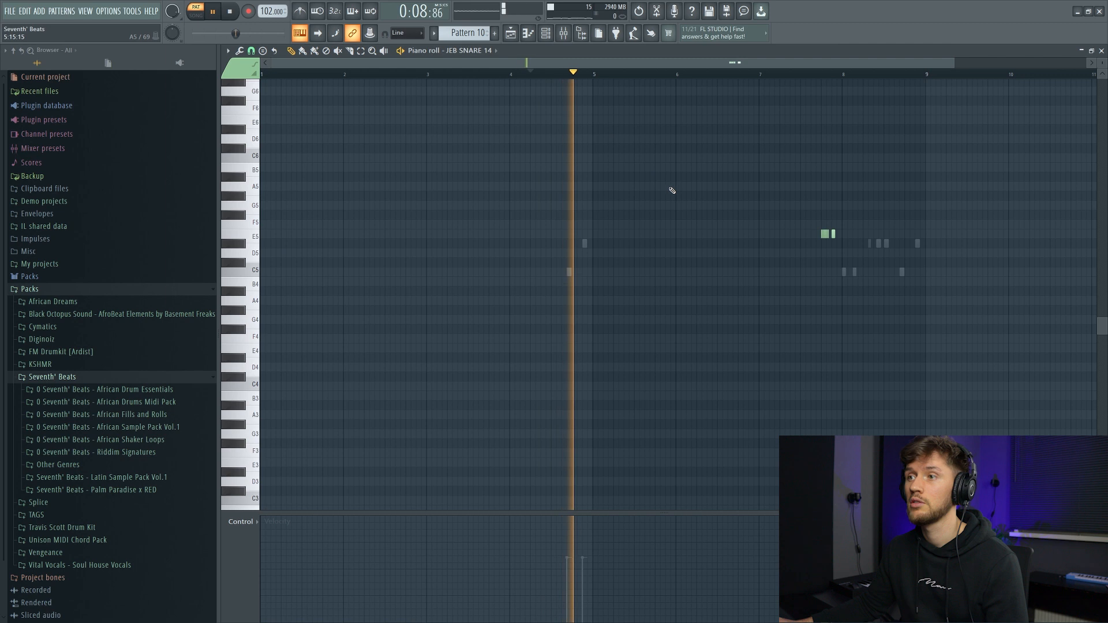
{"action": "left_click", "coordinate": [543, 37]}
{"action": "key", "text": "space"}
{"action": "left_click", "coordinate": [735, 396]}
{"action": "key", "text": "space"}
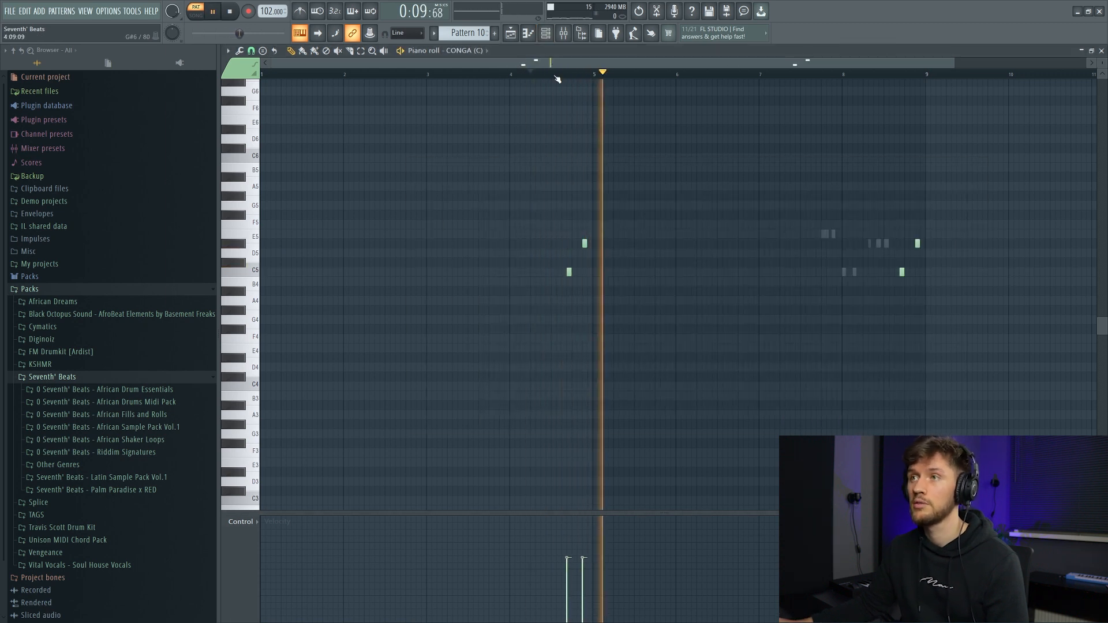
{"action": "key", "text": "space"}
{"action": "key", "text": "F5"}
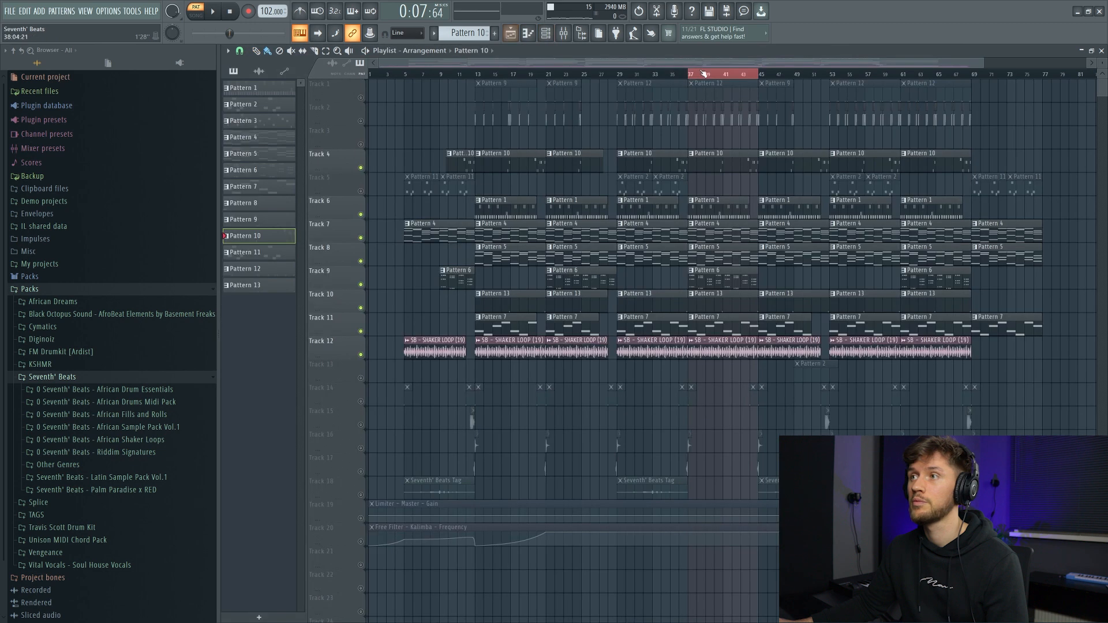
- Reopen Pattern 10's JEB SNARE 14 notes, select bars 7 and 8 and play them back
{"action": "double_click", "coordinate": [734, 157]}
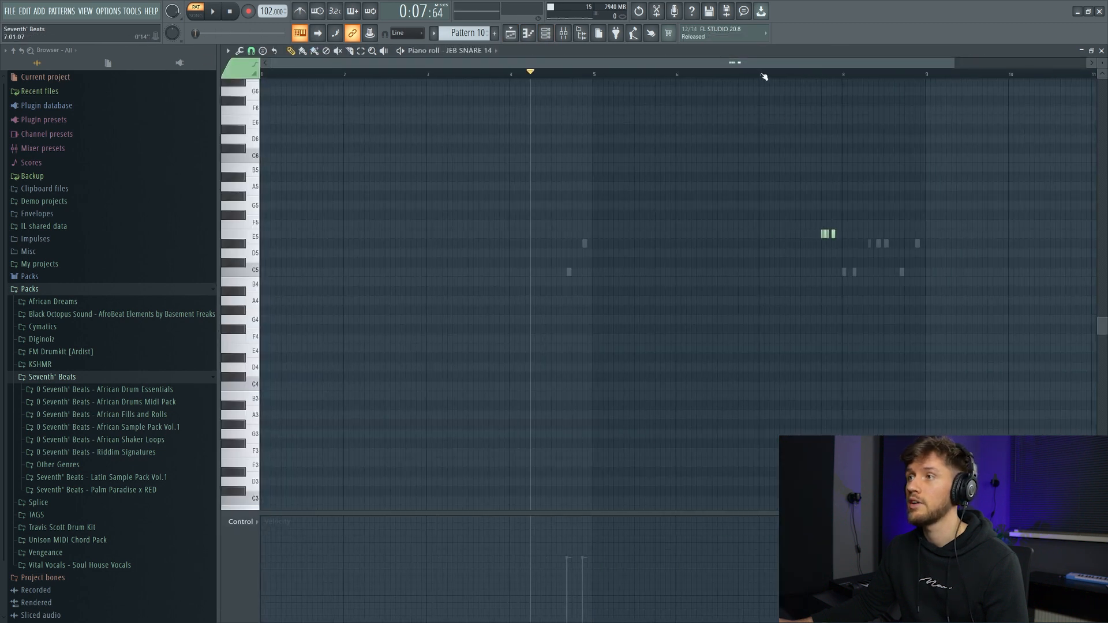
{"action": "left_click_drag", "start_coordinate": [763, 76], "coordinate": [907, 83]}
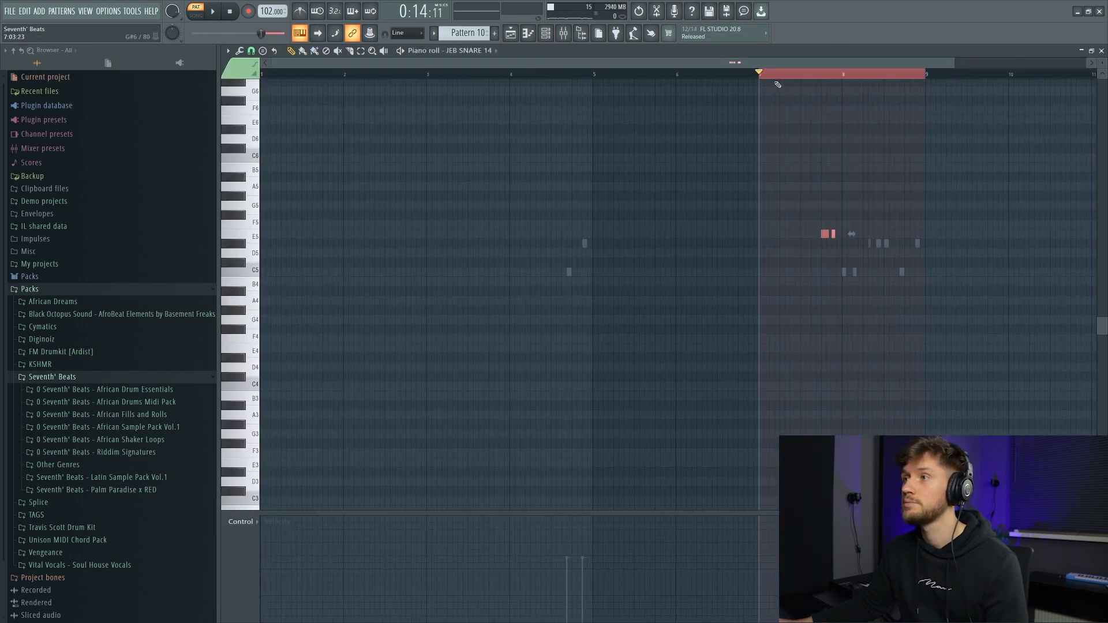
{"action": "key", "text": "space"}
{"action": "key", "text": "F6"}
{"action": "left_click", "coordinate": [901, 354]}
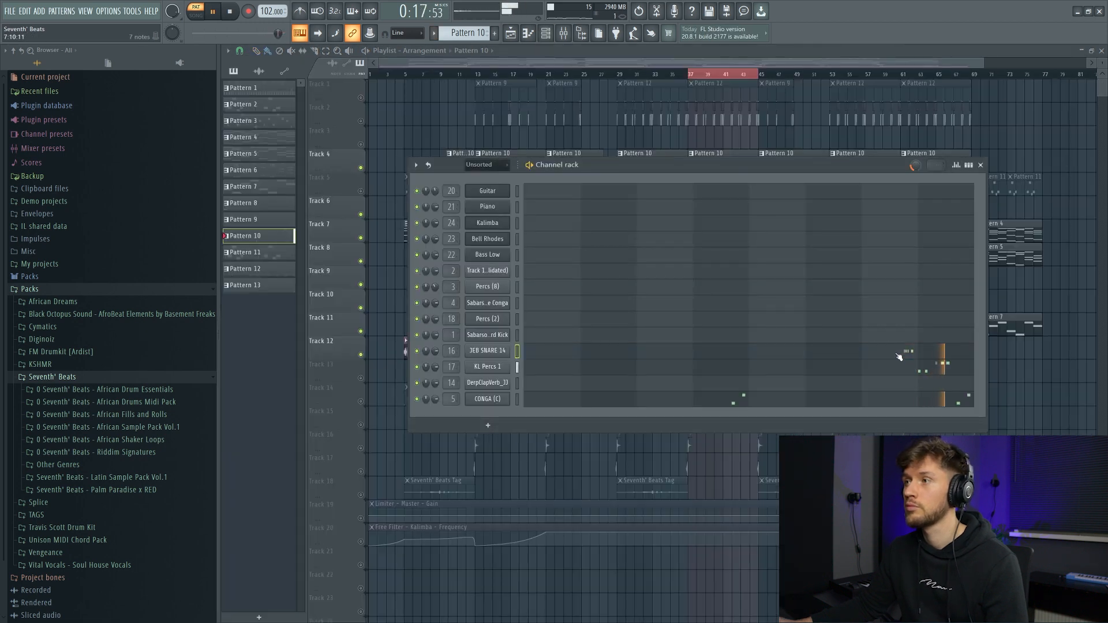
{"action": "left_click", "coordinate": [902, 355]}
{"action": "key", "text": "space"}
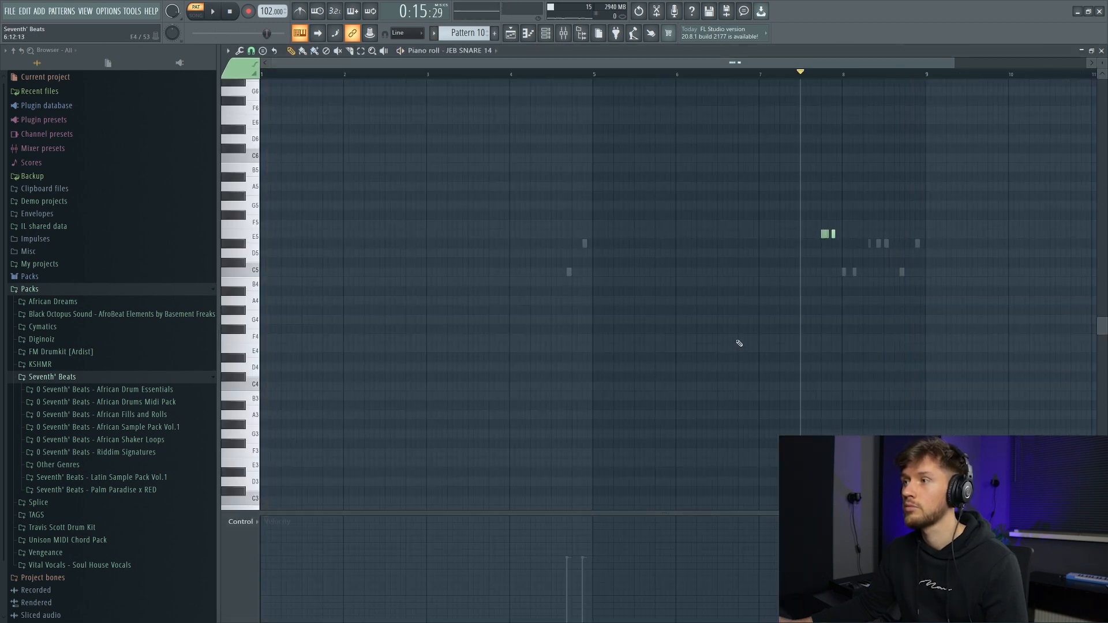
- Set the time selection from the middle of bar 7 to the end of bar 8 and loop the snare notes
{"action": "left_click_drag", "start_coordinate": [804, 77], "coordinate": [927, 79]}
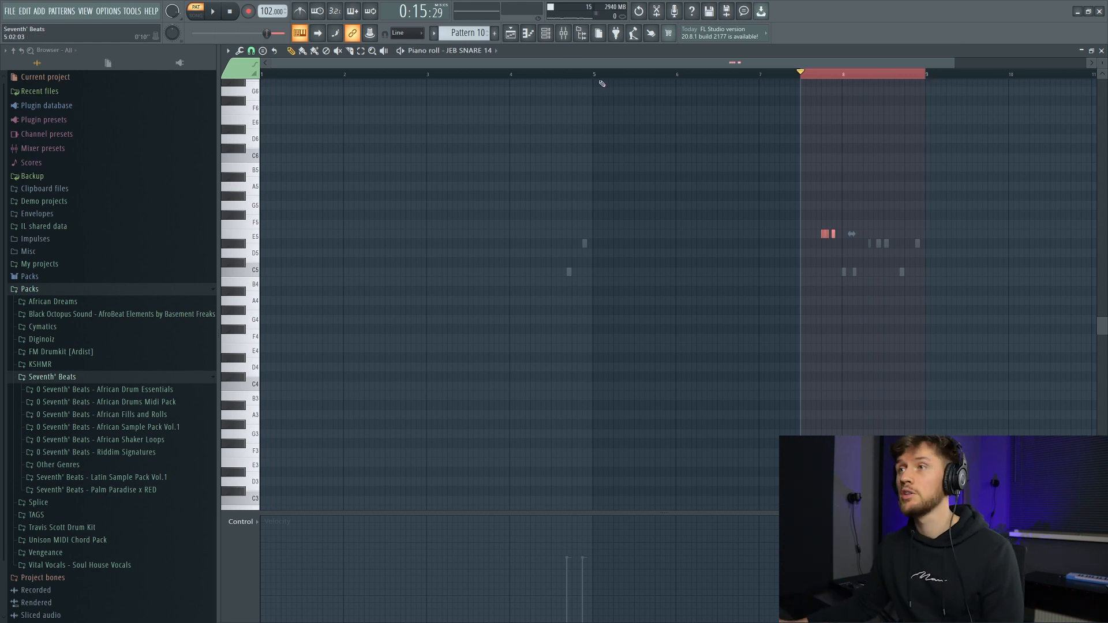
{"action": "left_click_drag", "start_coordinate": [272, 65], "coordinate": [700, 62]}
{"action": "left_click_drag", "start_coordinate": [952, 66], "coordinate": [865, 67]}
{"action": "key", "text": "space"}
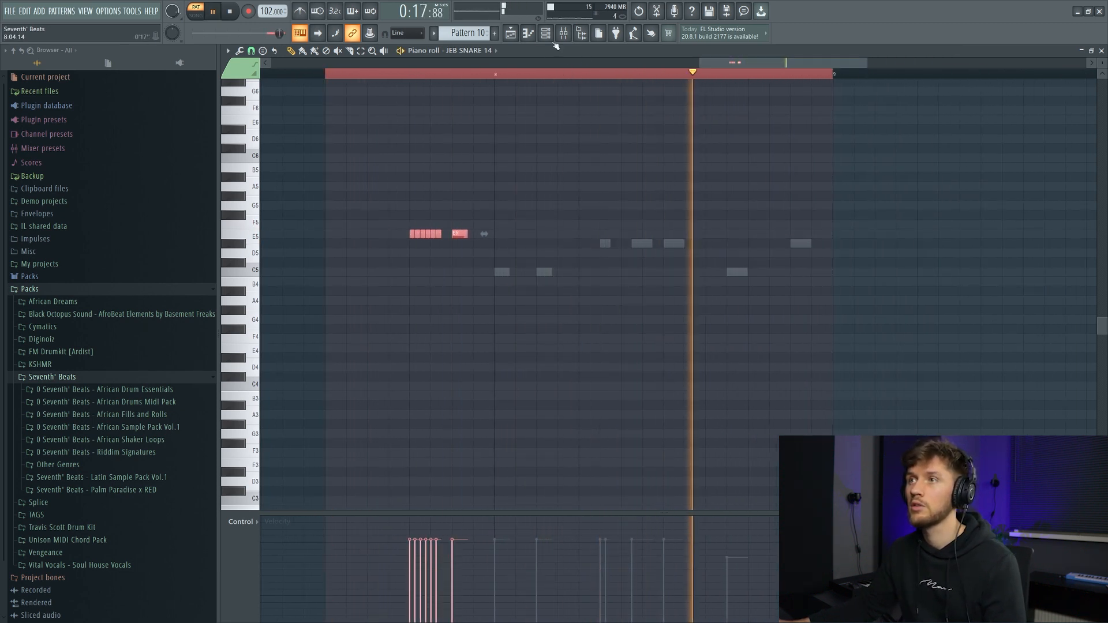
- Stop playback and inspect the JEB SNARE 14 and KL Percs 1 samples from the channel rack
{"action": "key", "text": "F6"}
{"action": "key", "text": "space"}
{"action": "left_click", "coordinate": [499, 353]}
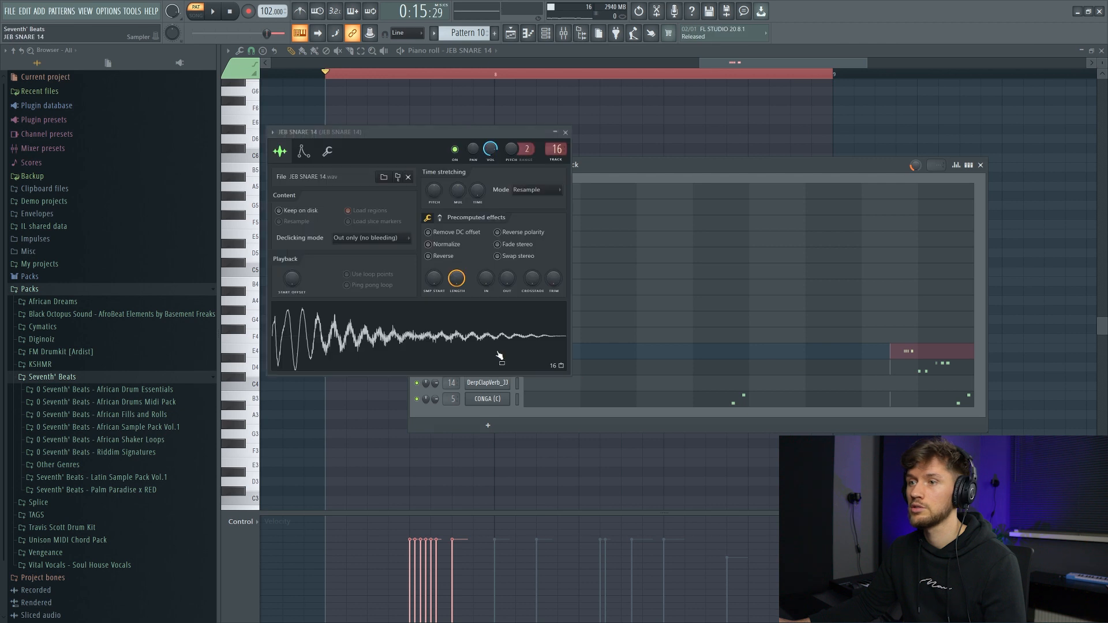
{"action": "left_click", "coordinate": [623, 214]}
{"action": "left_click", "coordinate": [489, 367]}
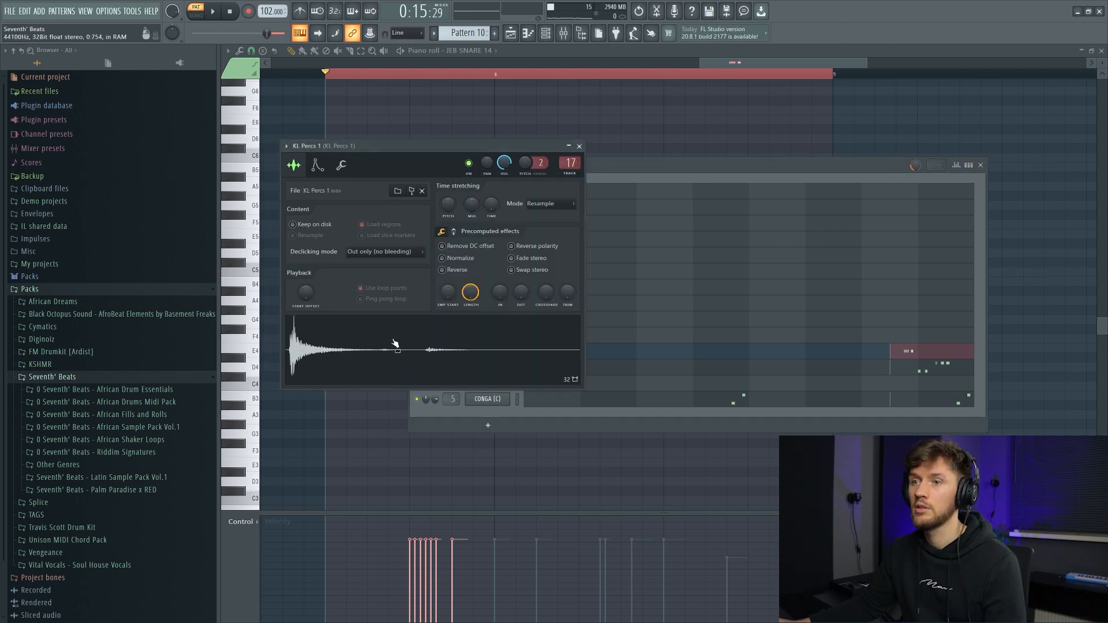
{"action": "left_click", "coordinate": [679, 202]}
- Review Pattern 10's KL Percs 1 notes and CONGA (C) notes, playing back the selected section for each
{"action": "left_click", "coordinate": [918, 366]}
{"action": "key", "text": "space"}
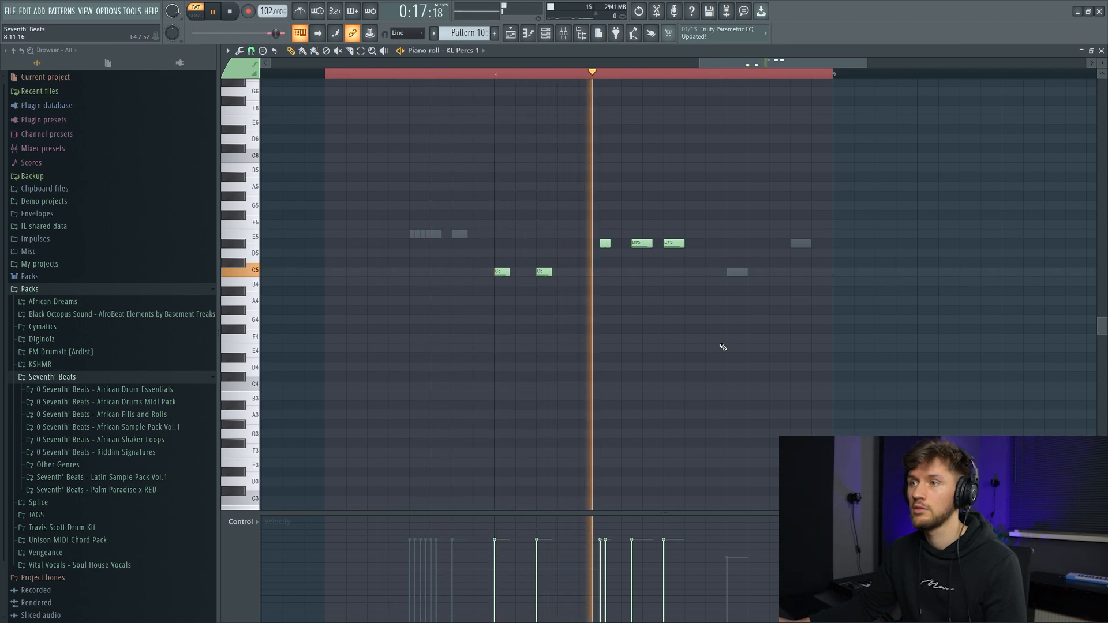
{"action": "key", "text": "space"}
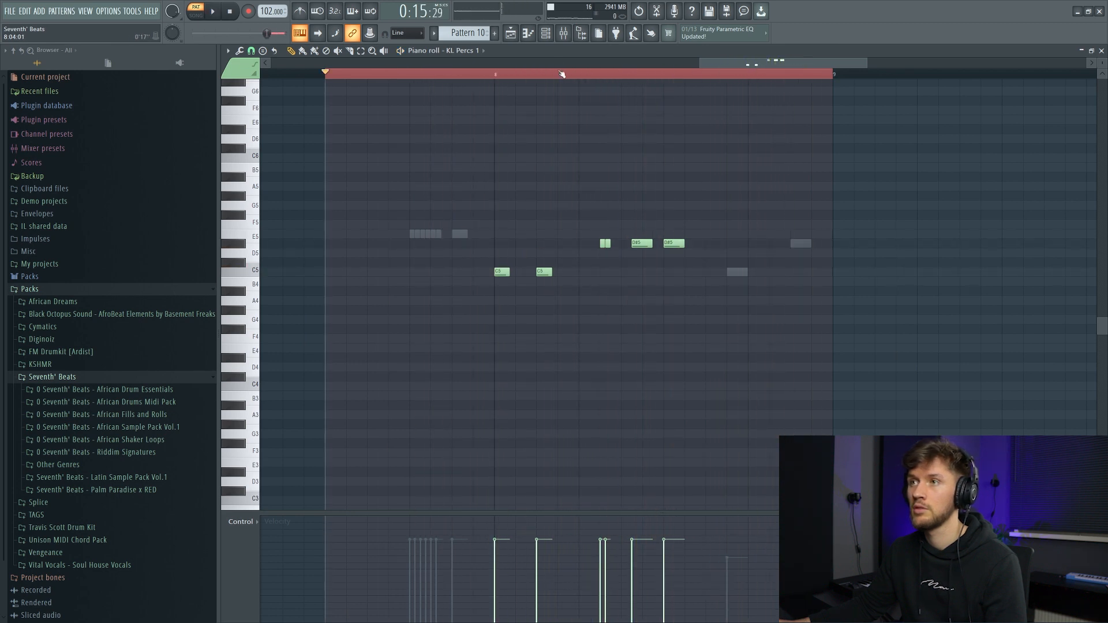
{"action": "left_click", "coordinate": [547, 34]}
{"action": "left_click", "coordinate": [952, 406]}
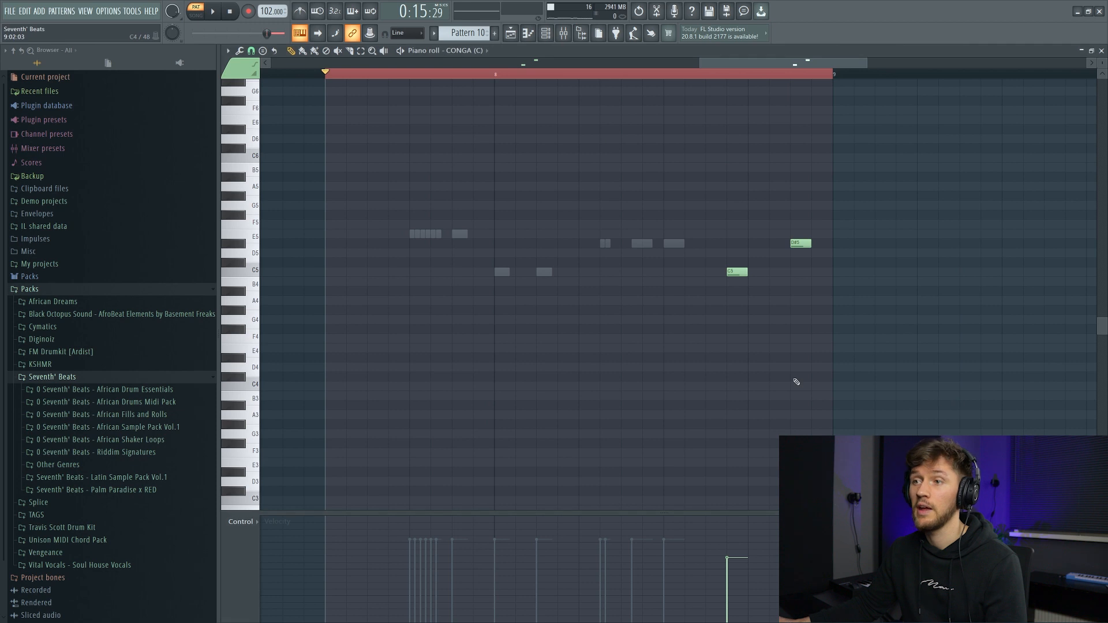
{"action": "key", "text": "space"}
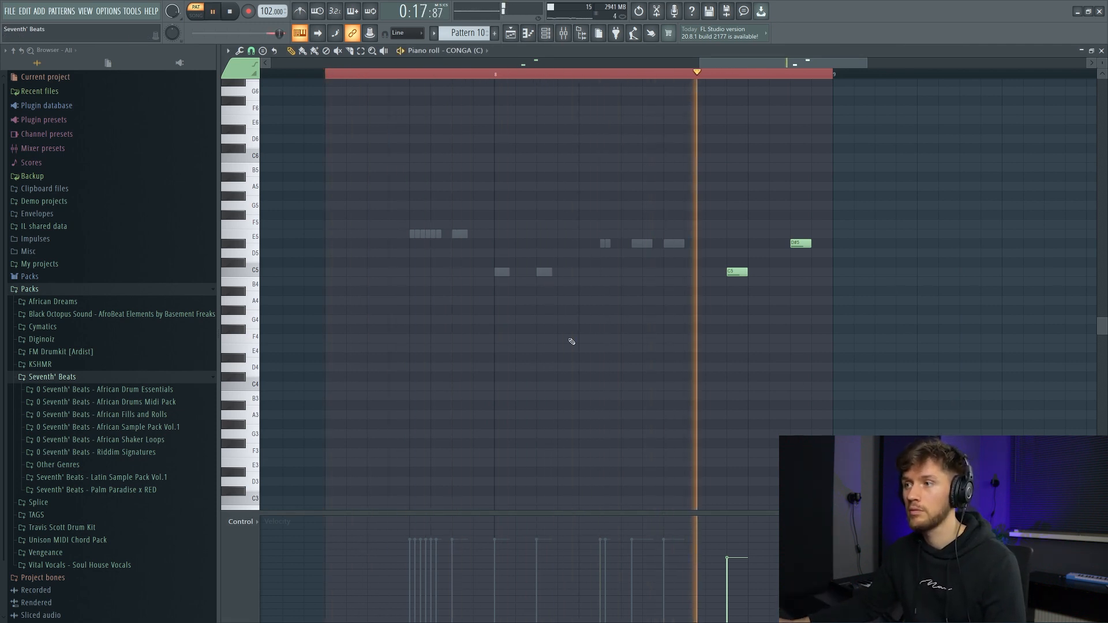
- Inspect the percussion routing in the mixer and open the ValhallaVintageVerb settings on the BUS track
{"action": "key", "text": "F6"}
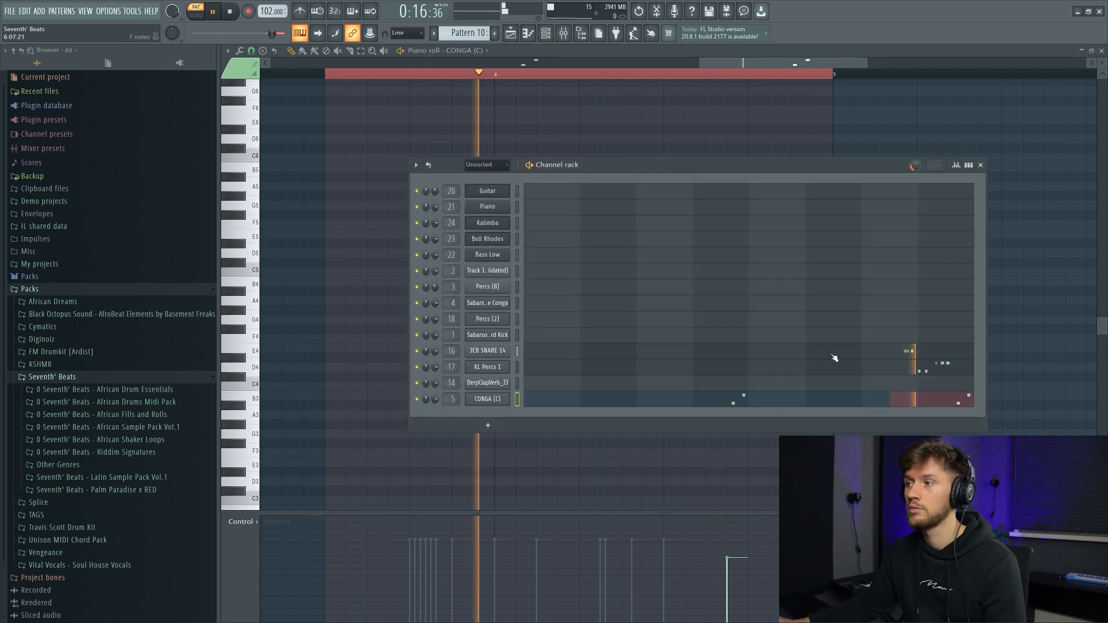
{"action": "key", "text": "F9"}
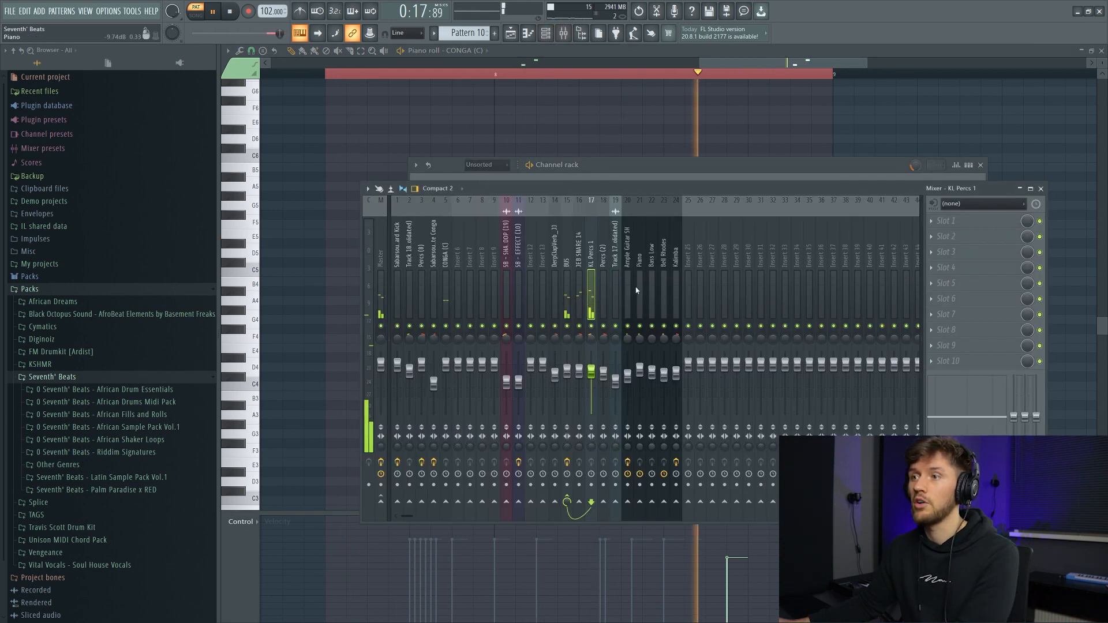
{"action": "left_click", "coordinate": [580, 257]}
{"action": "left_click", "coordinate": [567, 257]}
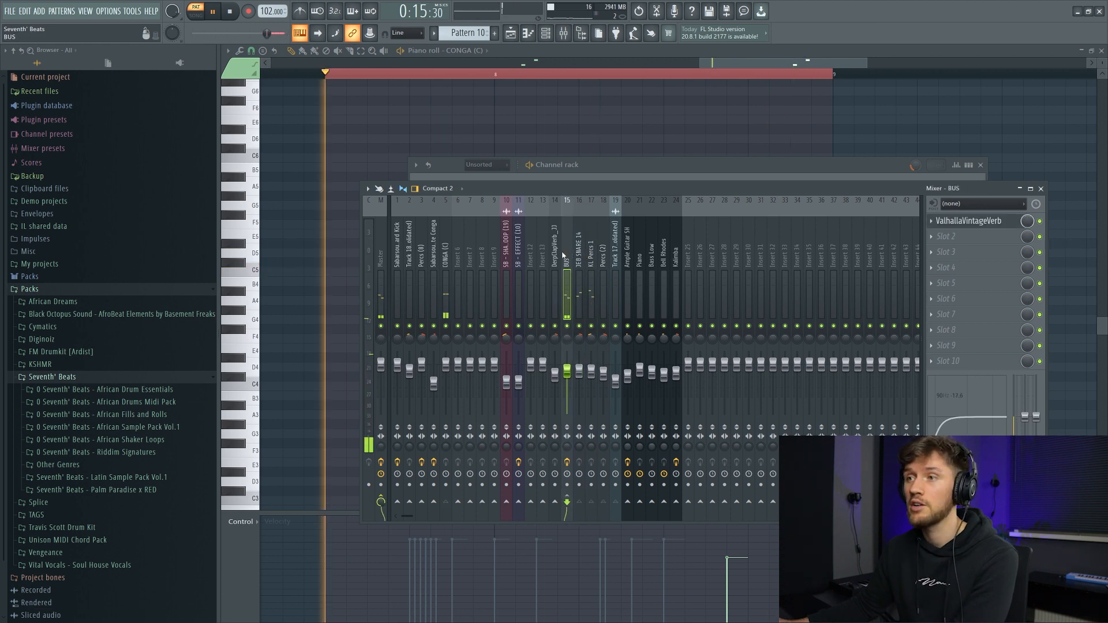
{"action": "left_click", "coordinate": [976, 220]}
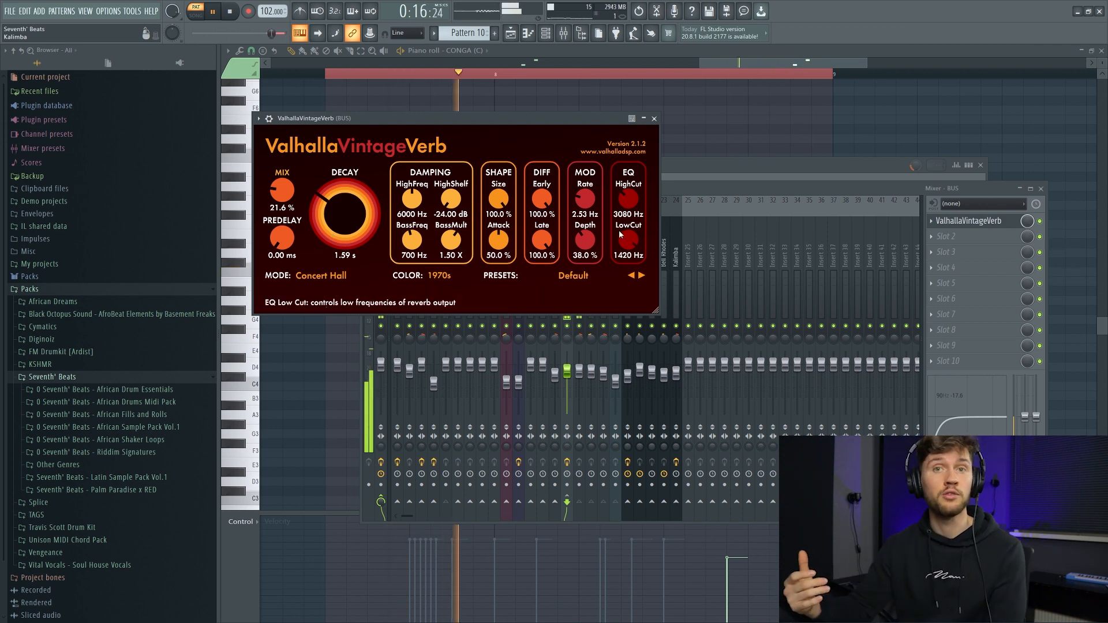
- Return to the playlist in song mode, play the arrangement and unmute Tracks 1 and 2
{"action": "left_click", "coordinate": [510, 36]}
{"action": "left_click", "coordinate": [199, 18]}
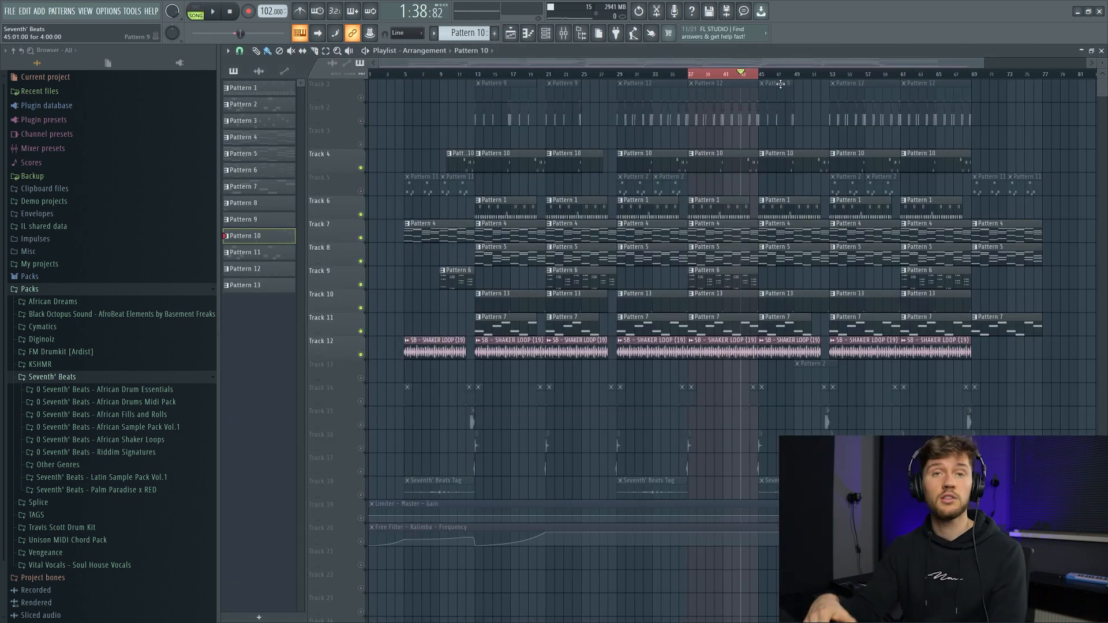
{"action": "key", "text": "space"}
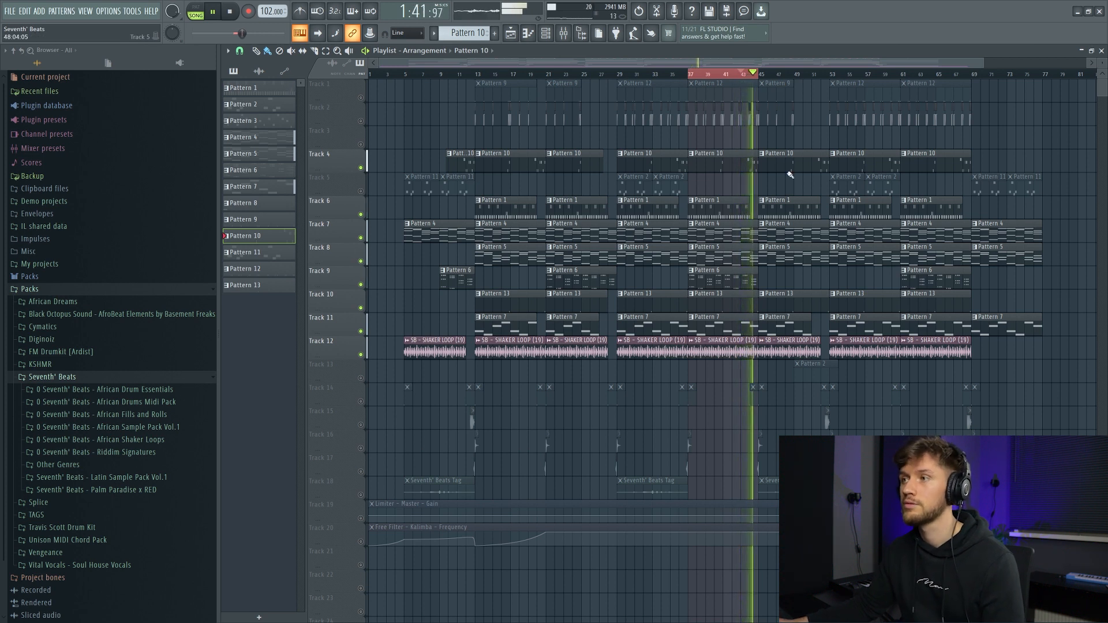
{"action": "key", "text": "space"}
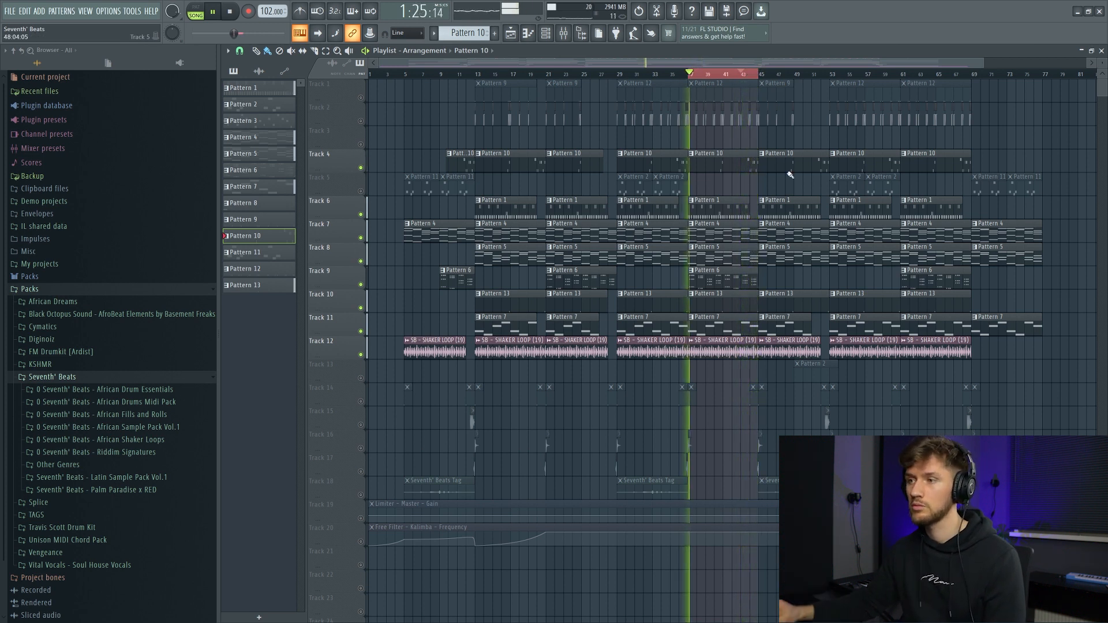
{"action": "left_click", "coordinate": [361, 98]}
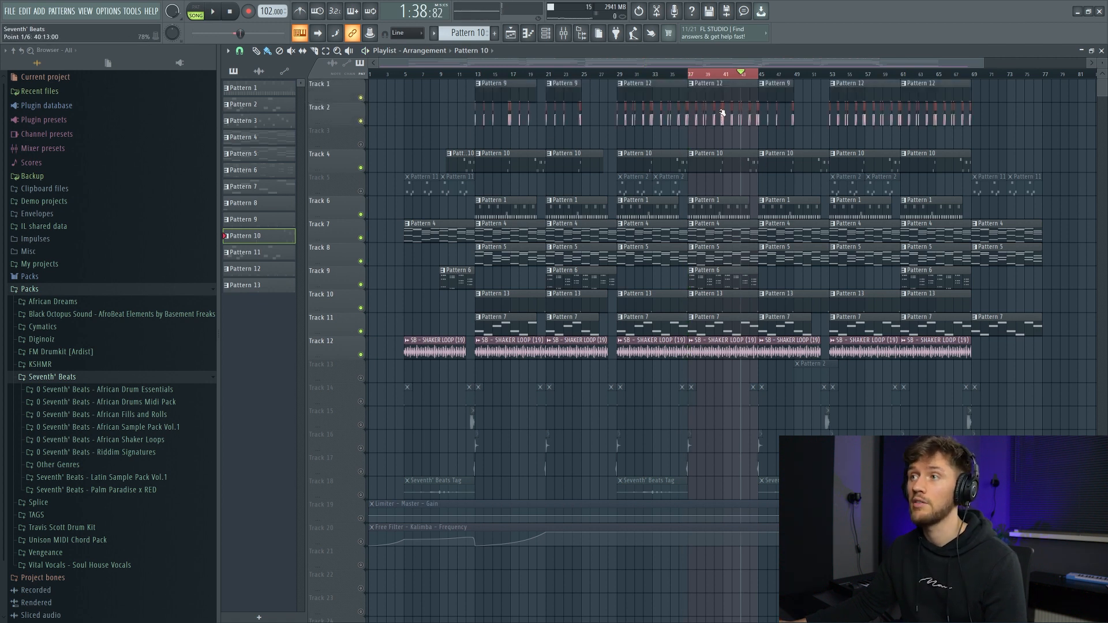
{"action": "key", "text": "space"}
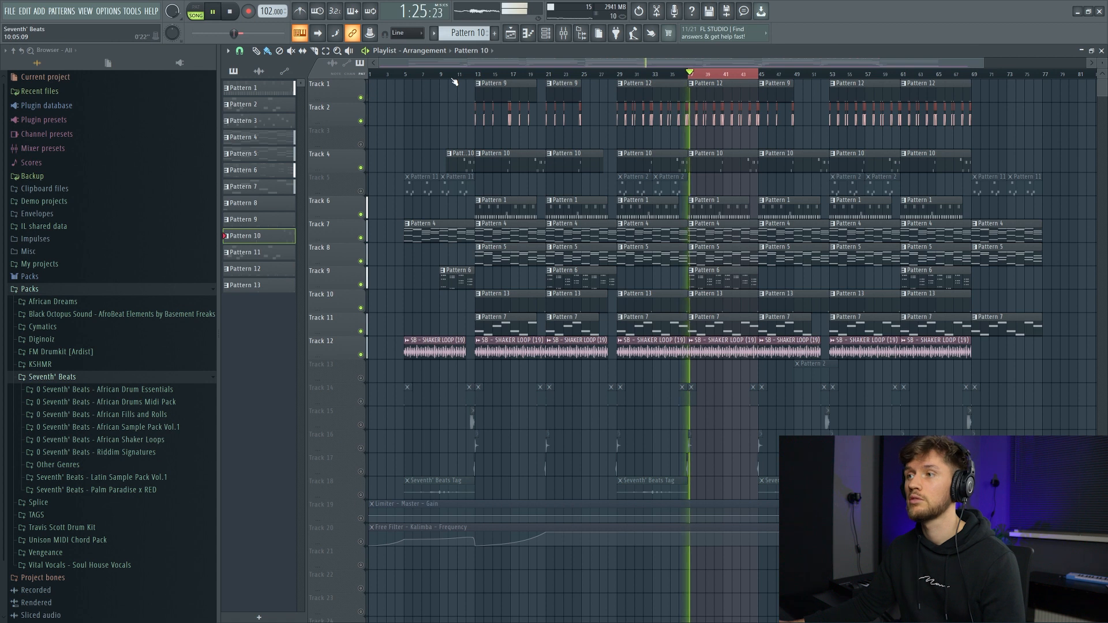
- Examine Pattern 12's Afro Alte Hard Kick notes and velocities during playback, and return to the playlist
{"action": "double_click", "coordinate": [694, 83]}
{"action": "left_click_drag", "start_coordinate": [635, 63], "coordinate": [828, 70]}
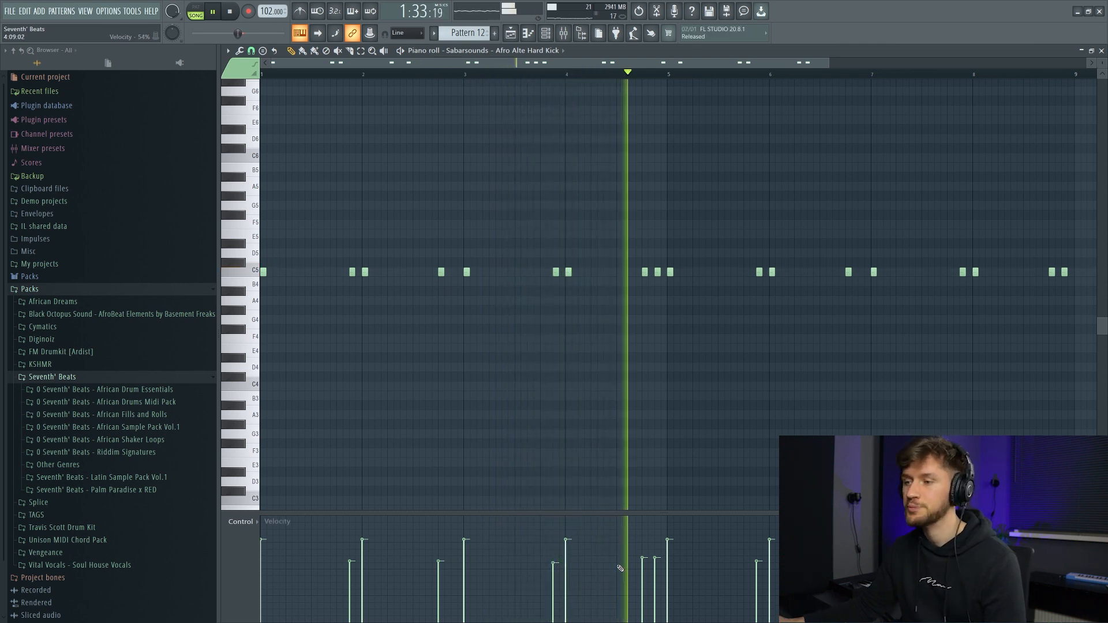
{"action": "left_click", "coordinate": [528, 33]}
- Unmute Tracks 14 and 16 in the playlist and replay the selected section of the arrangement
{"action": "key", "text": "space"}
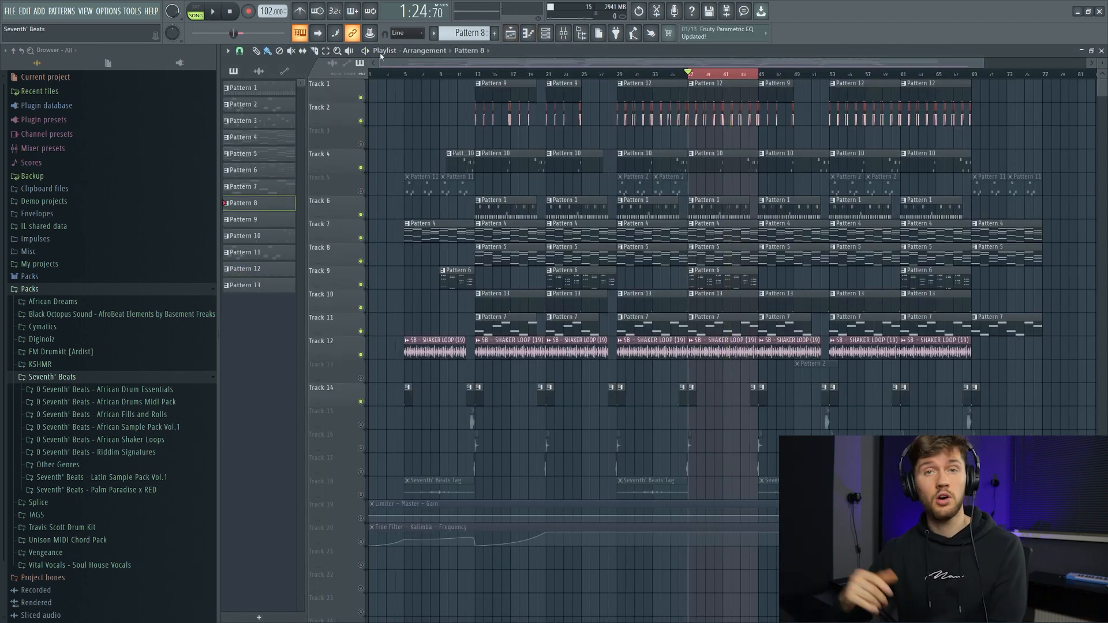
{"action": "key", "text": "space"}
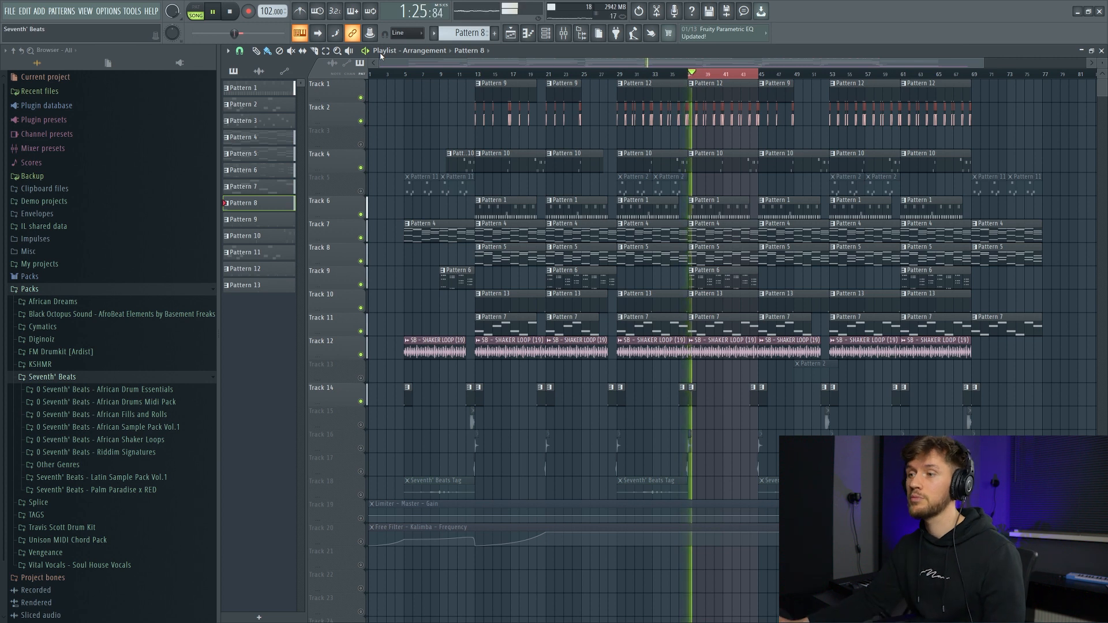
{"action": "key", "text": "space"}
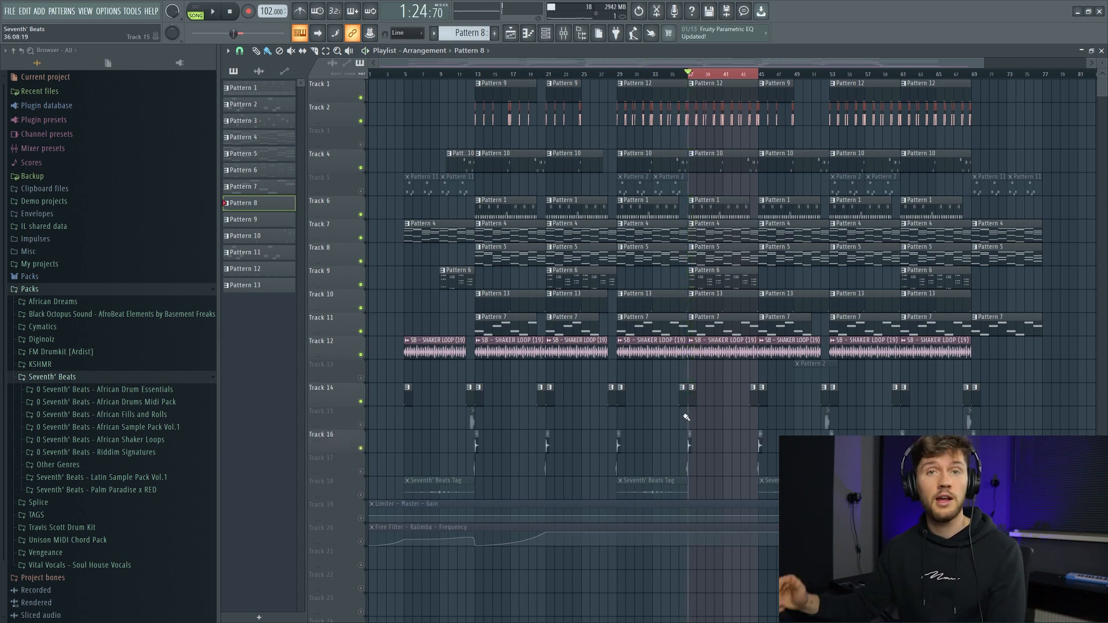
{"action": "key", "text": "space"}
- Inspect the XL fx (18) sample on Track 16, close it and clear the playlist's time selection
{"action": "double_click", "coordinate": [687, 434]}
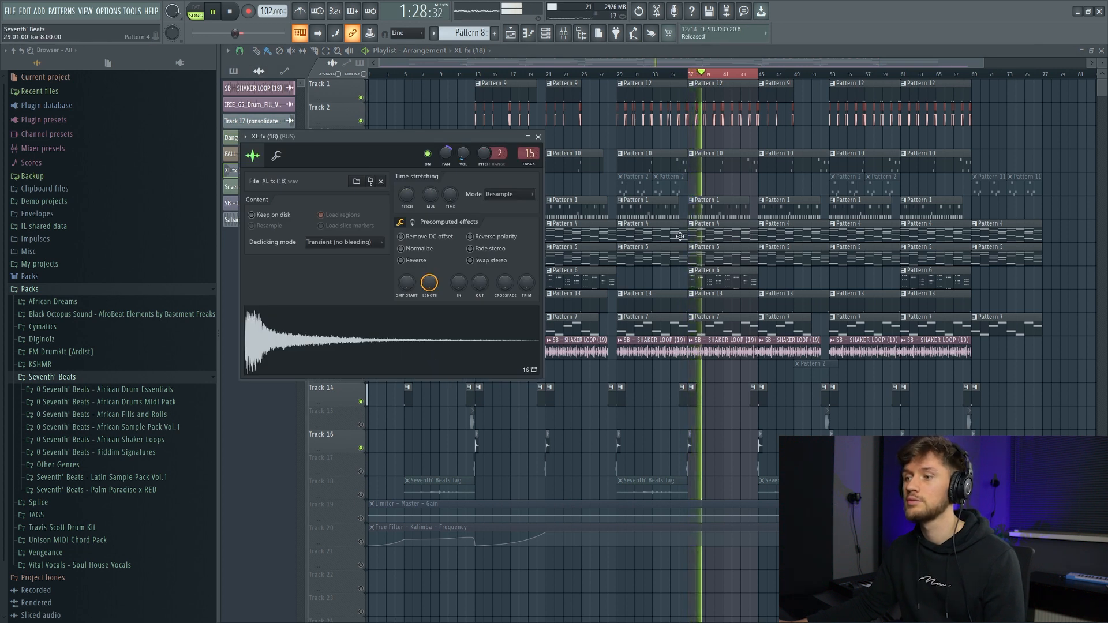
{"action": "key", "text": "Escape"}
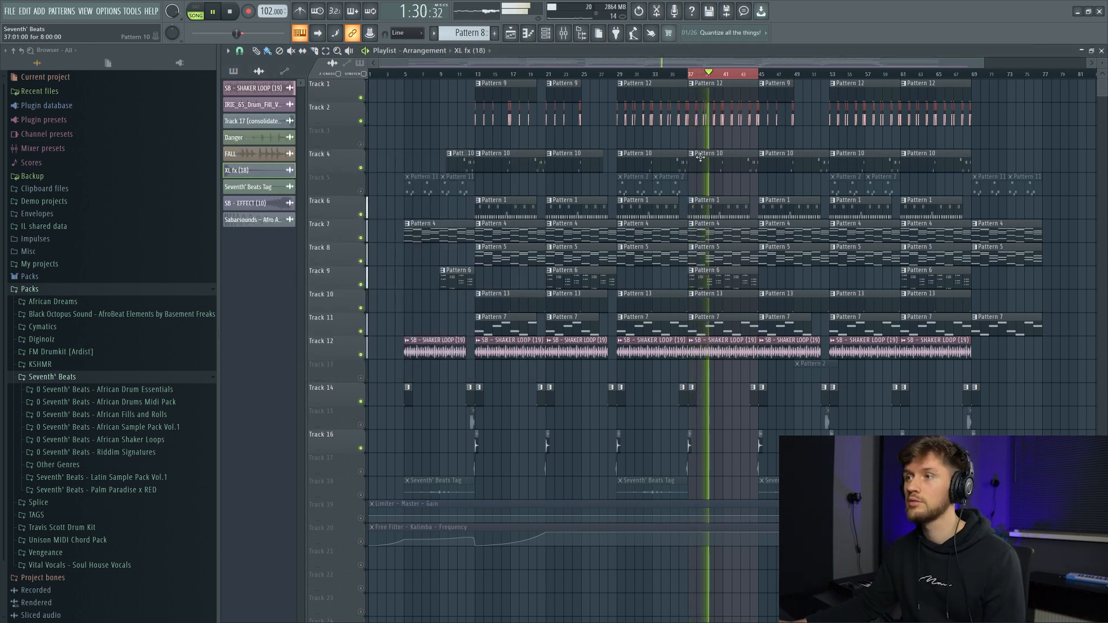
{"action": "left_click", "coordinate": [756, 76], "text": "ctrl"}
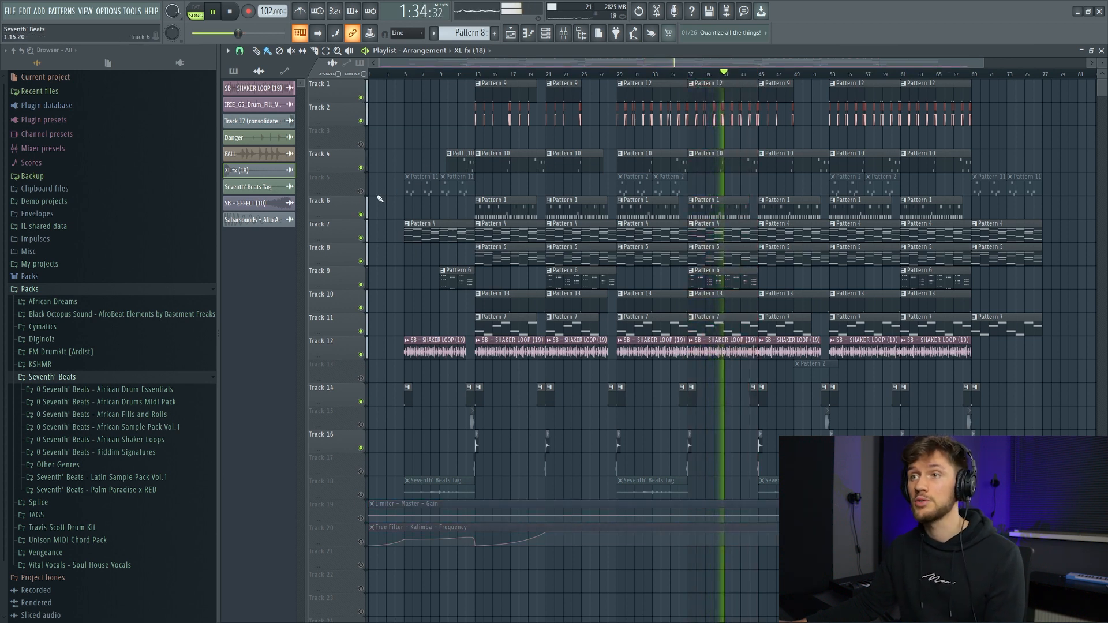
- Unmute all playlist tracks and play the full arrangement from the intro at bar 5
{"action": "left_click", "coordinate": [357, 192], "text": "ctrl"}
{"action": "left_click", "coordinate": [357, 192], "text": "ctrl"}
{"action": "key", "text": "space"}
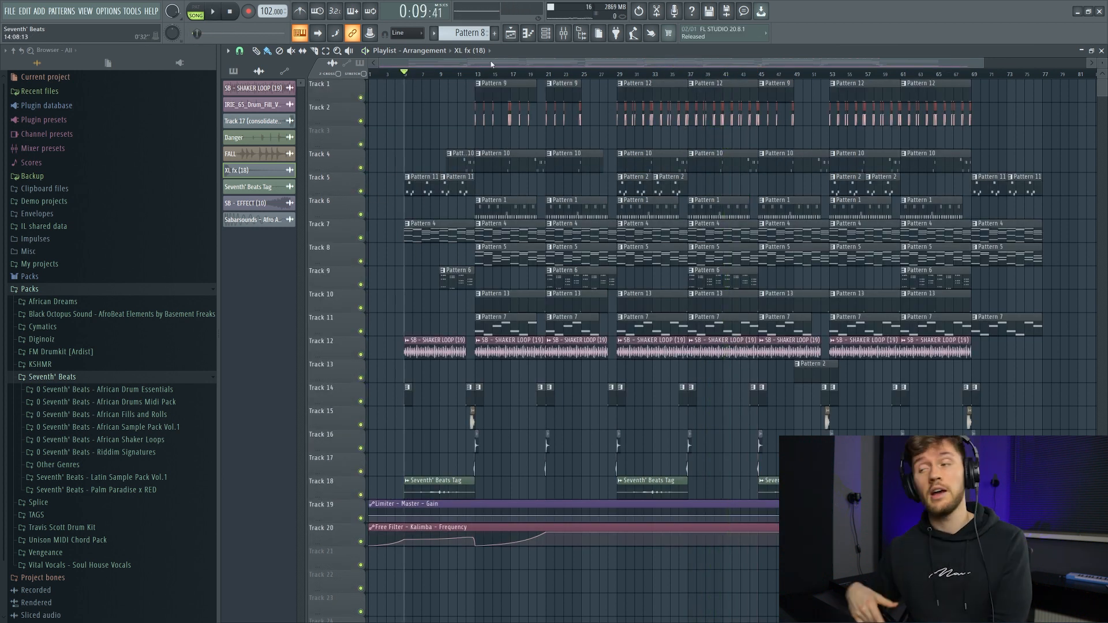
{"action": "key", "text": "space"}
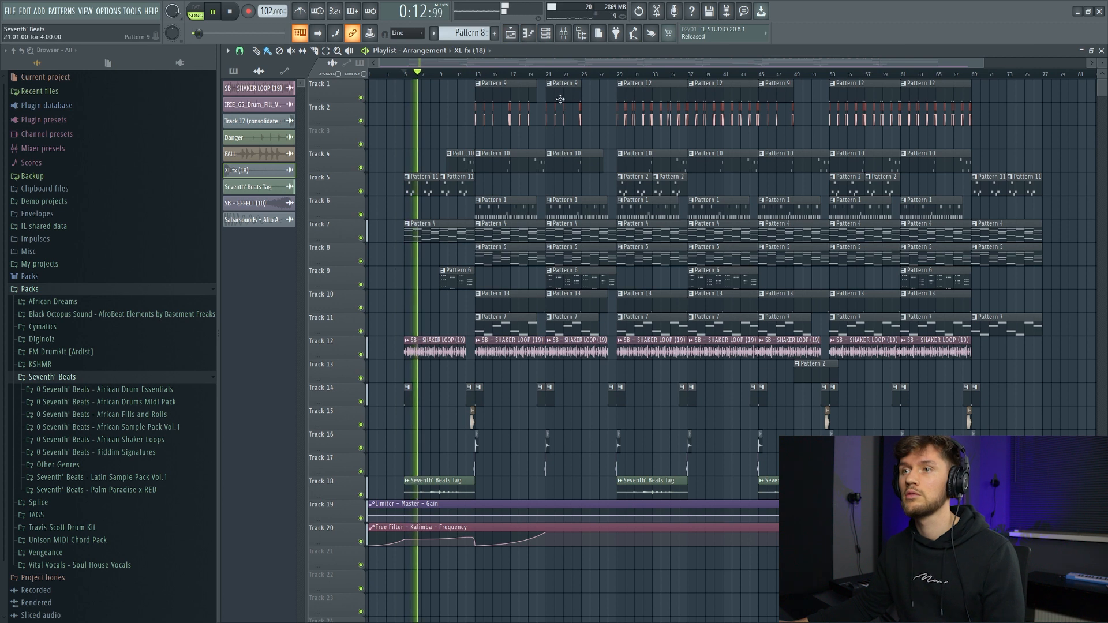
- Examine the RC-20 Retro Color, OTT, Fruity delay 2 and ValhallaVintageVerb settings on the Ample Guitar SH mixer channel, and stop playback
{"action": "left_click", "coordinate": [563, 33]}
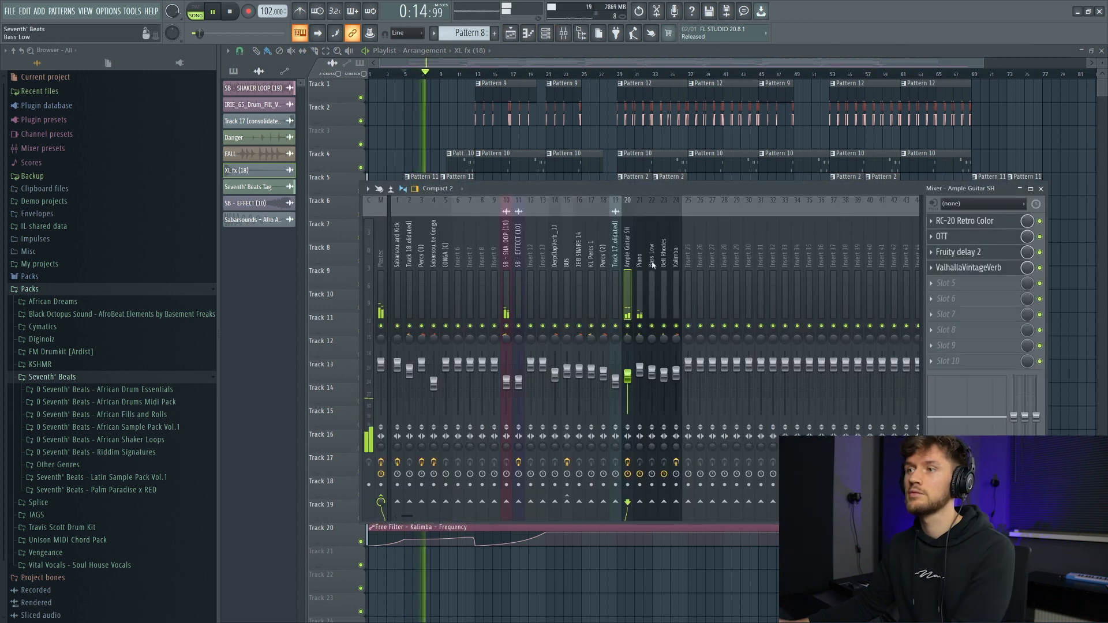
{"action": "left_click", "coordinate": [981, 224]}
{"action": "left_click", "coordinate": [964, 237]}
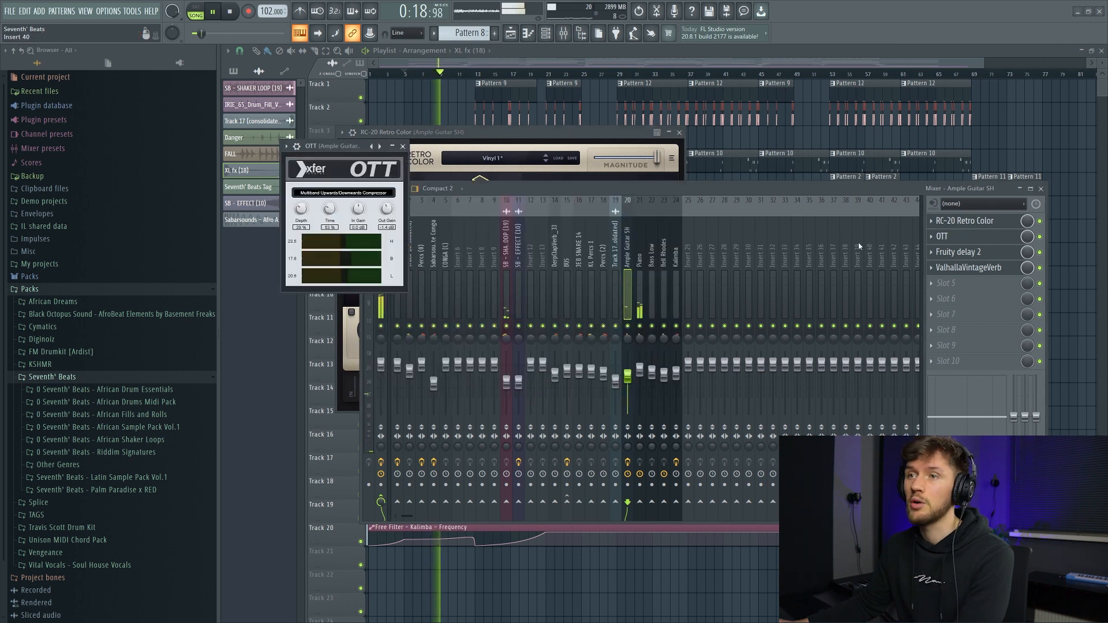
{"action": "left_click", "coordinate": [980, 252]}
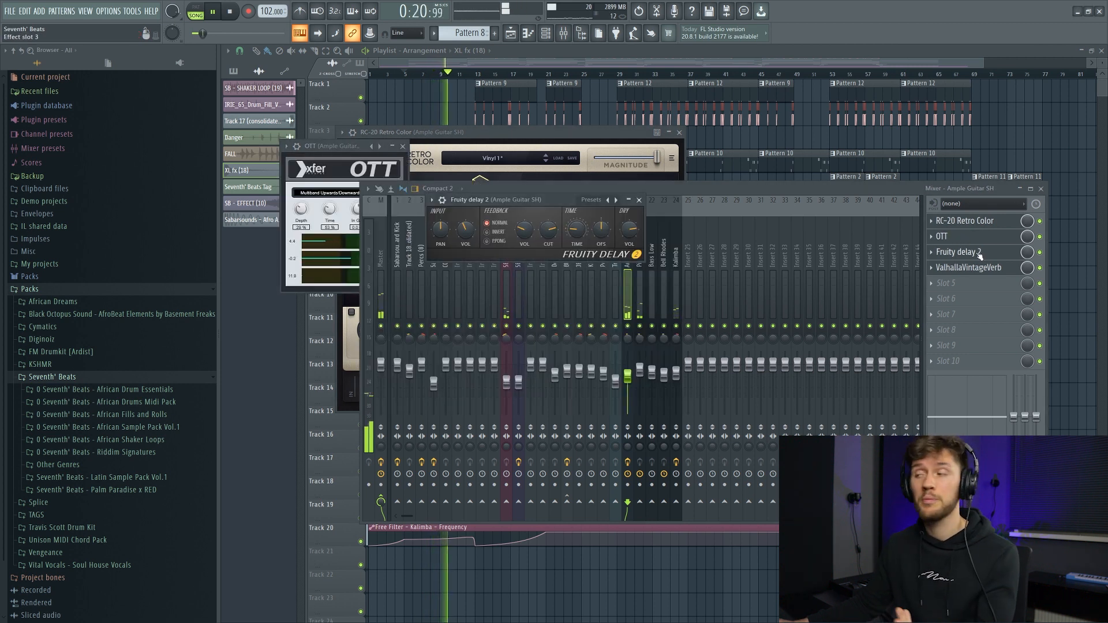
{"action": "left_click", "coordinate": [980, 269]}
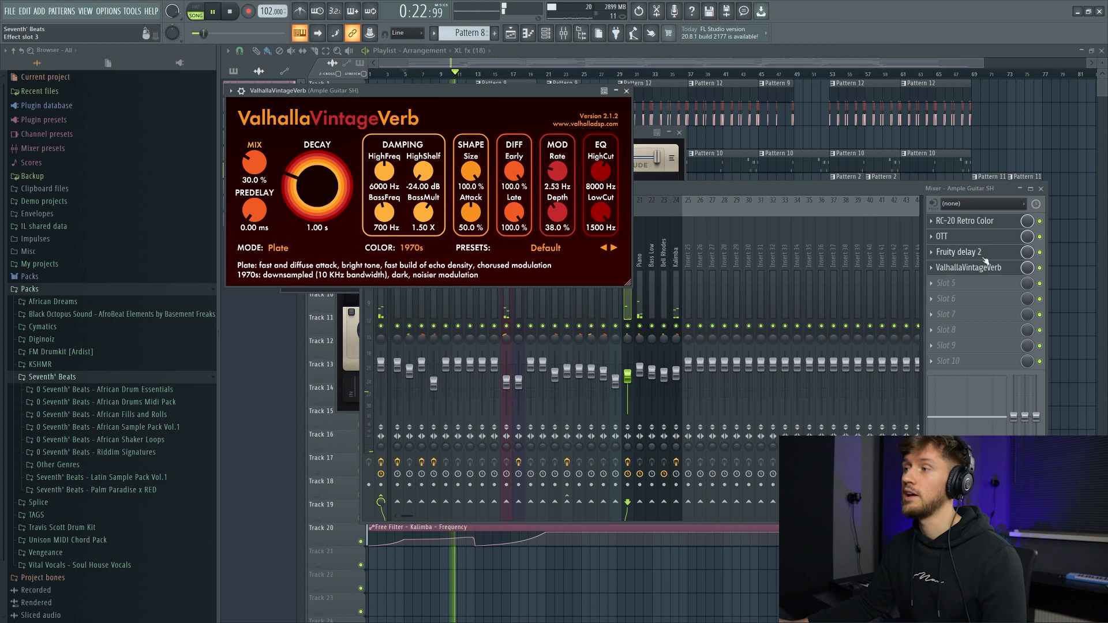
{"action": "left_click", "coordinate": [516, 62]}
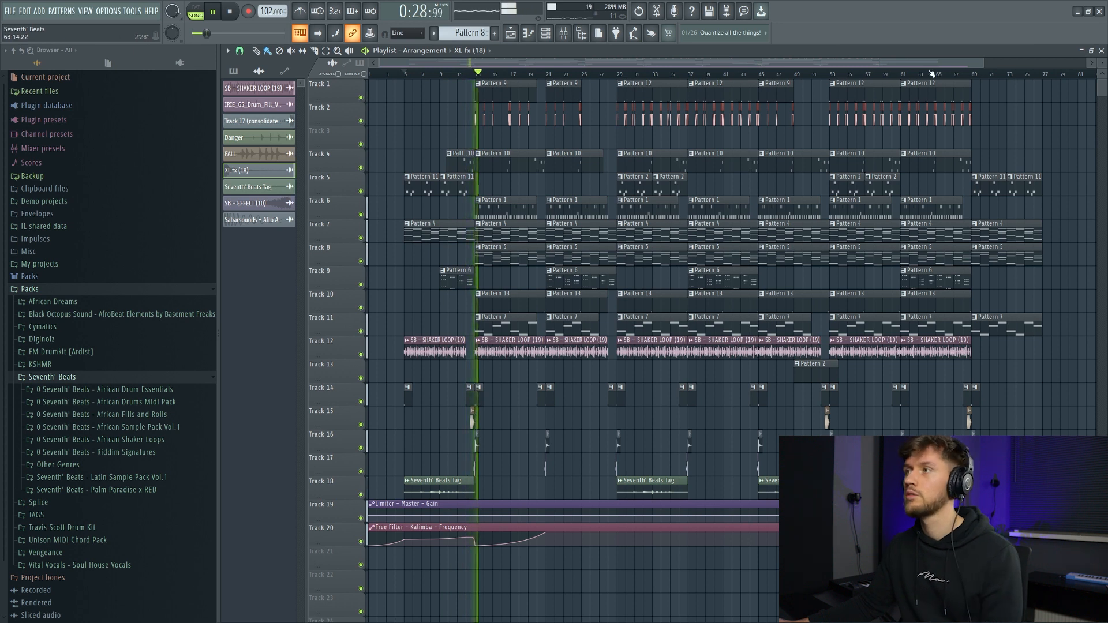
{"action": "key", "text": "space"}
- Inspect the FALL sample on Track 15 and audition the transition into bar 13 with only Tracks 14 to 17 unmuted
{"action": "left_click_drag", "start_coordinate": [981, 64], "coordinate": [811, 64]}
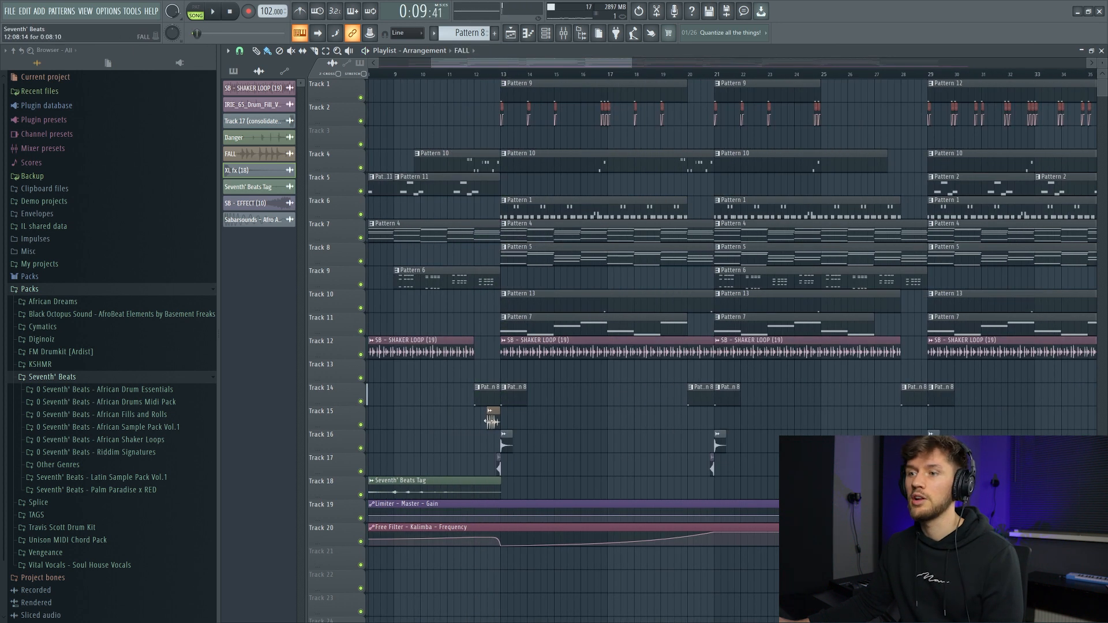
{"action": "double_click", "coordinate": [493, 410]}
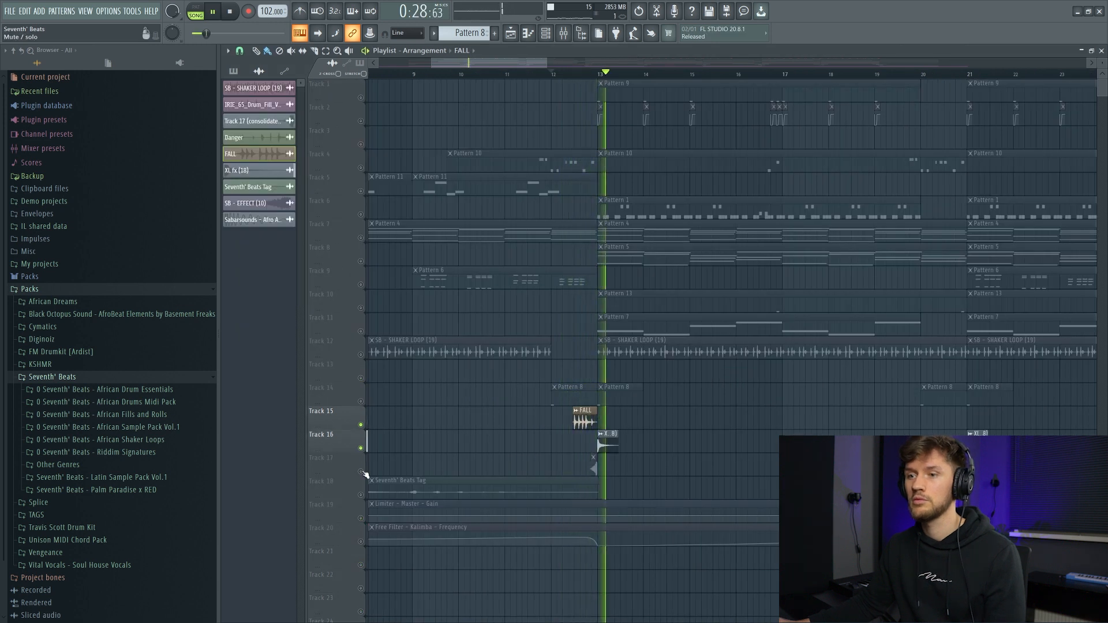
{"action": "left_click", "coordinate": [362, 471]}
{"action": "key", "text": "space"}
{"action": "left_click", "coordinate": [362, 402]}
{"action": "key", "text": "space"}
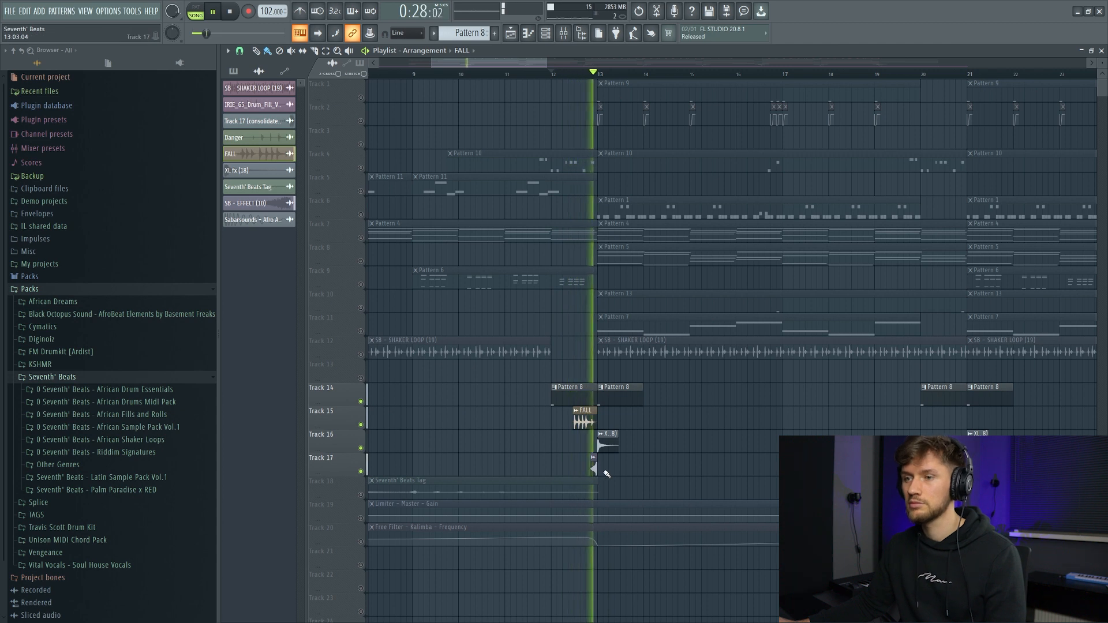
{"action": "key", "text": "space"}
- Inspect the SB - EFFECT (10) sample and its Fruity parametric EQ 2, and replay the transition with all tracks unmuted
{"action": "double_click", "coordinate": [589, 460]}
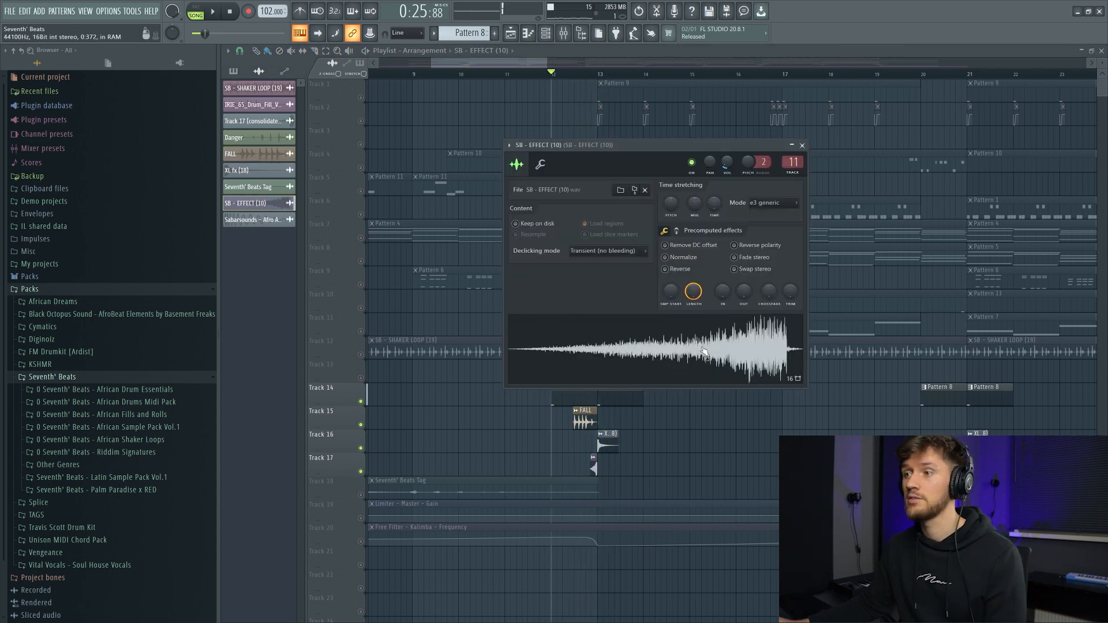
{"action": "left_click", "coordinate": [564, 35]}
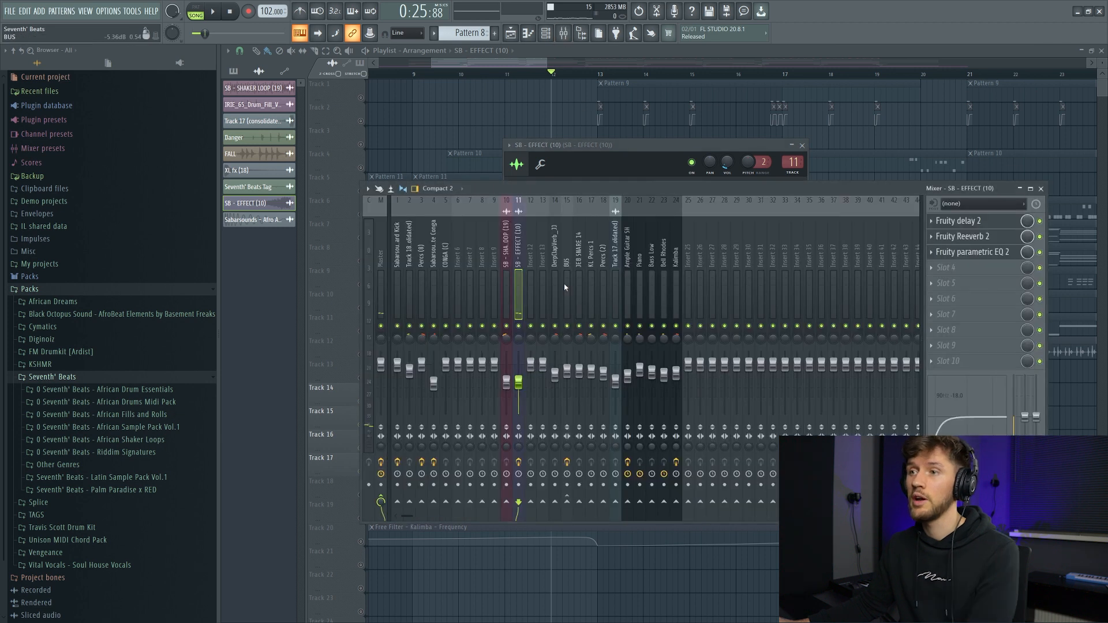
{"action": "left_click", "coordinate": [990, 255]}
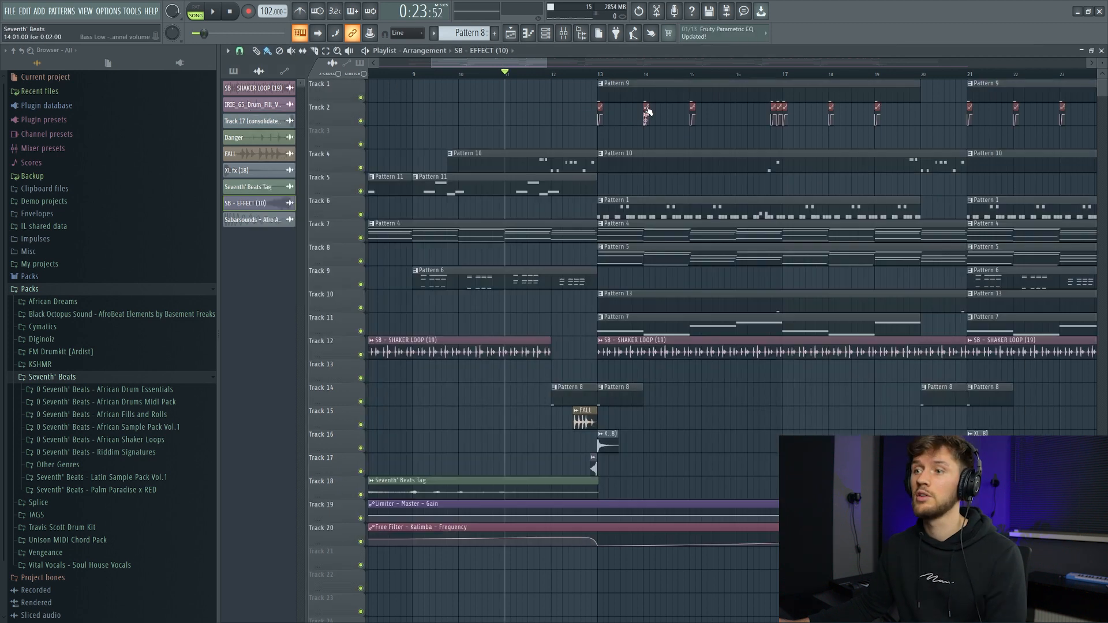
{"action": "key", "text": "space"}
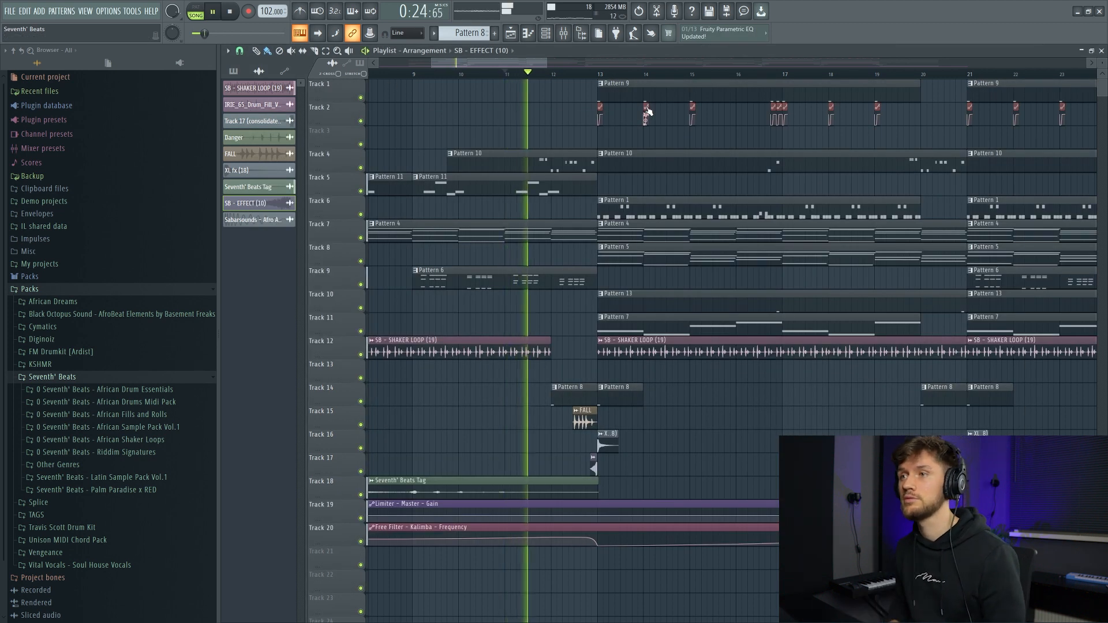